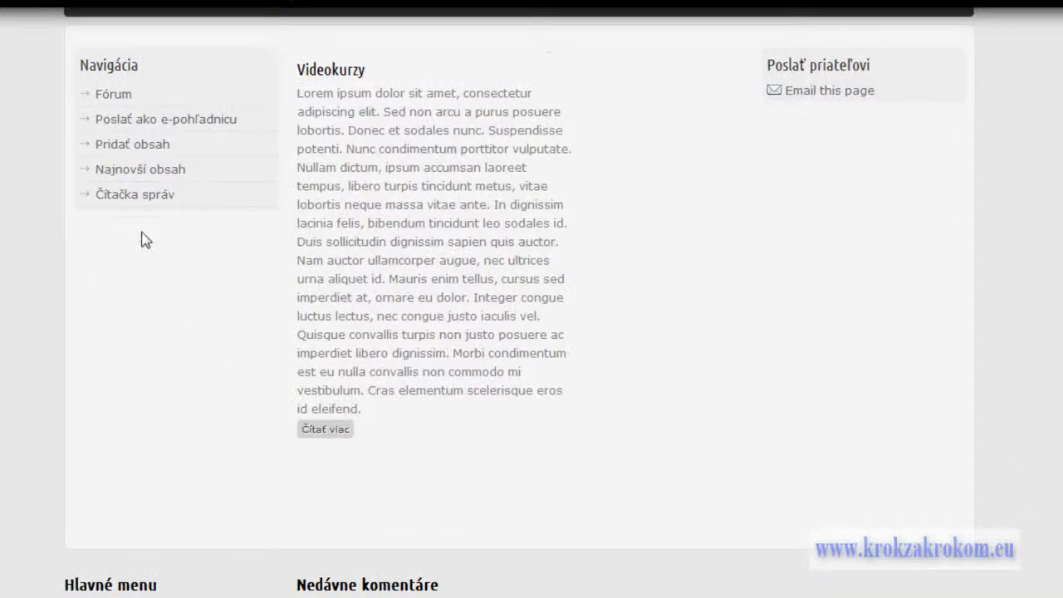
# - Open the Bloky administration page for the site's blocks
pyautogui.scroll(-2, 142, 230)
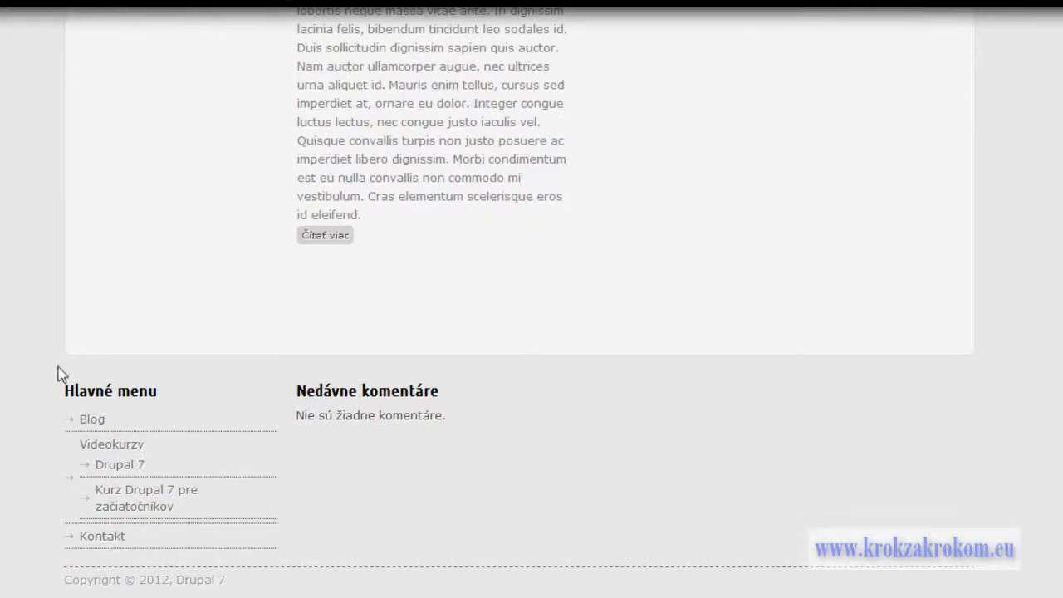
pyautogui.moveTo(395, 386)
pyautogui.moveTo(104, 415)
pyautogui.scroll(5, 1044, 321)
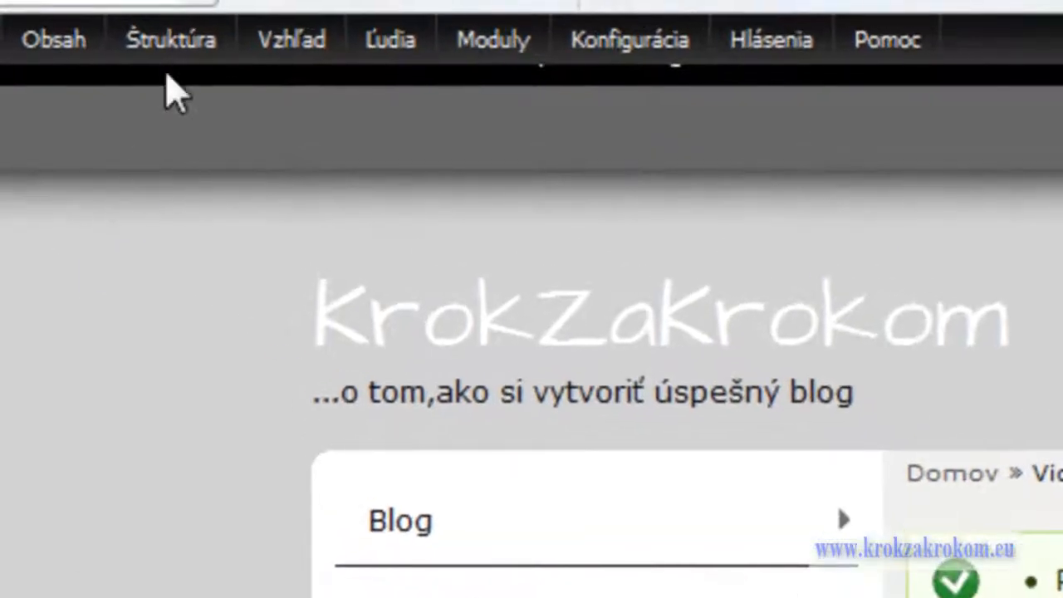
pyautogui.moveTo(132, 28)
pyautogui.moveTo(162, 92)
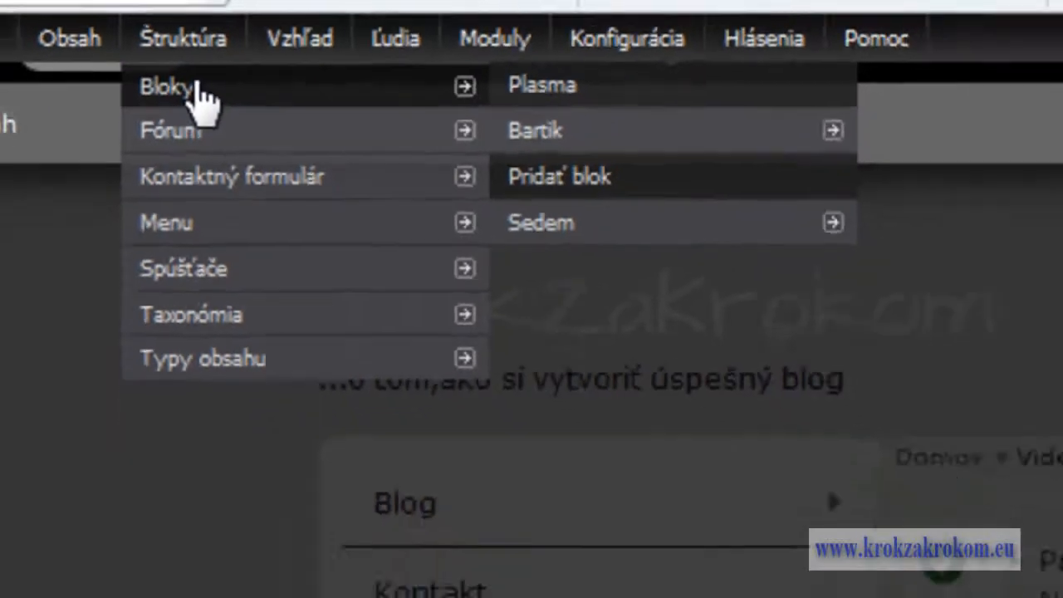
pyautogui.click(174, 101)
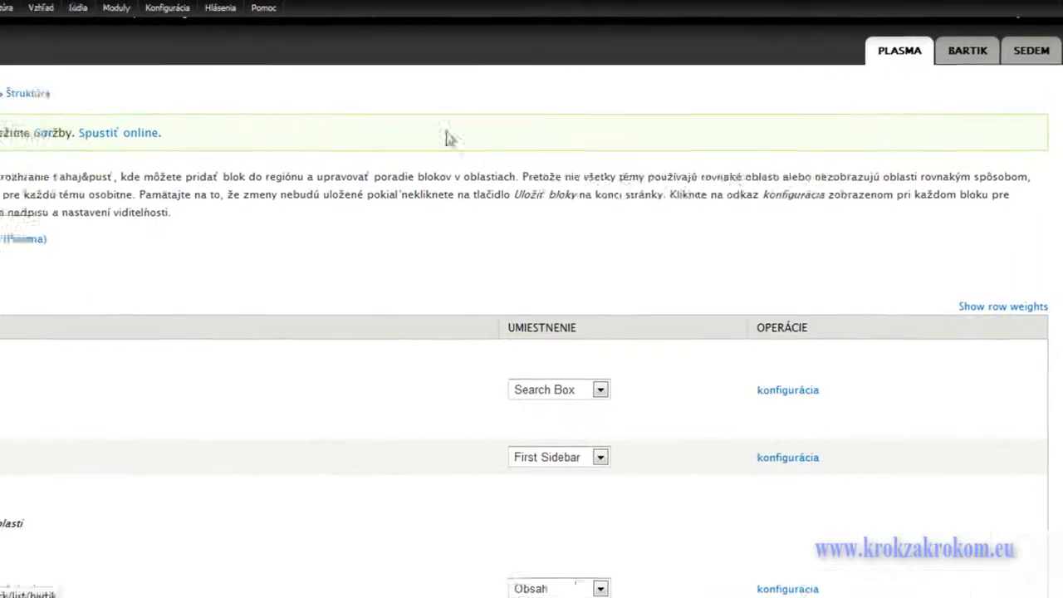
# - Examine the block list by region, the disabled blocks, and the placement options offered for the Navigácia block
pyautogui.scroll(-5, 233, 285)
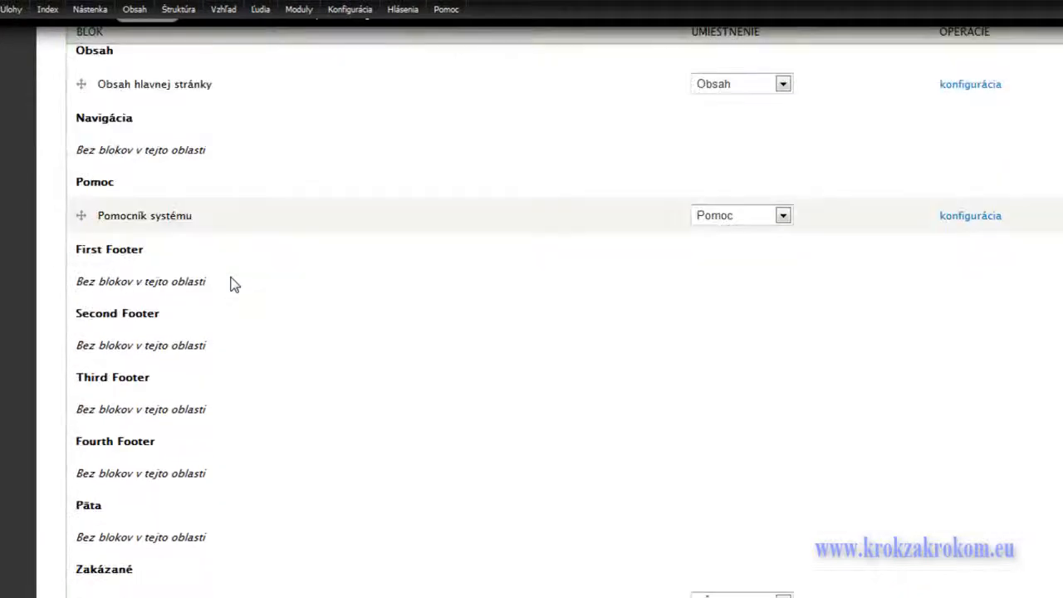
pyautogui.scroll(3, 233, 285)
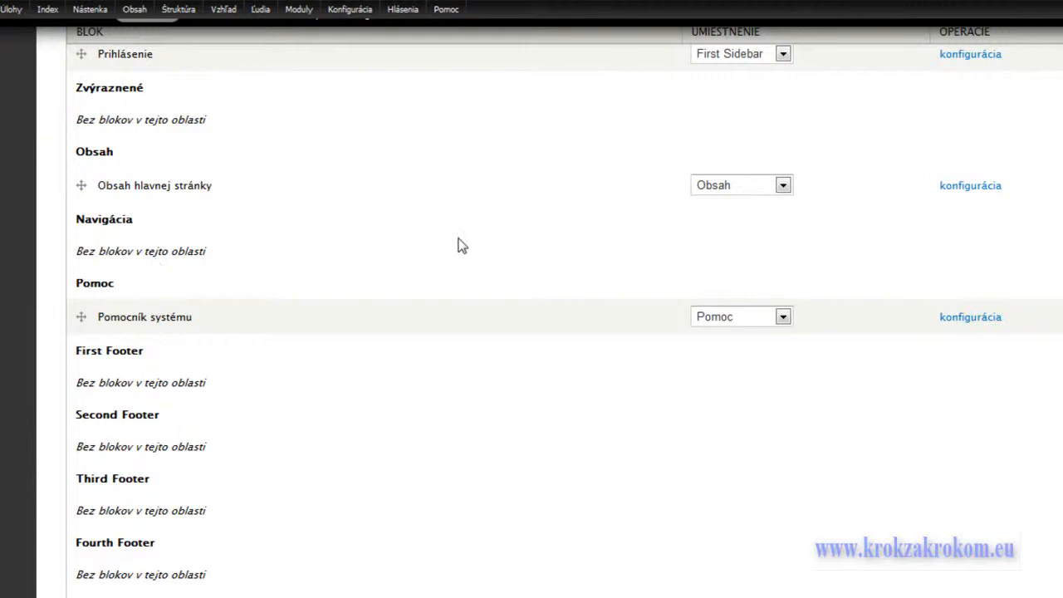
pyautogui.scroll(5, 467, 236)
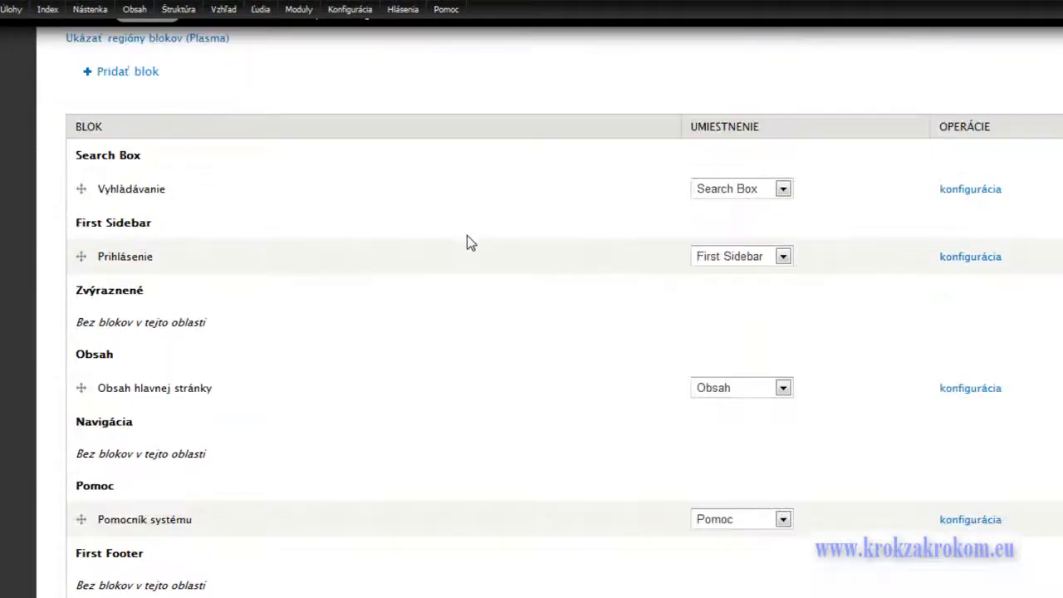
pyautogui.scroll(-20, 467, 237)
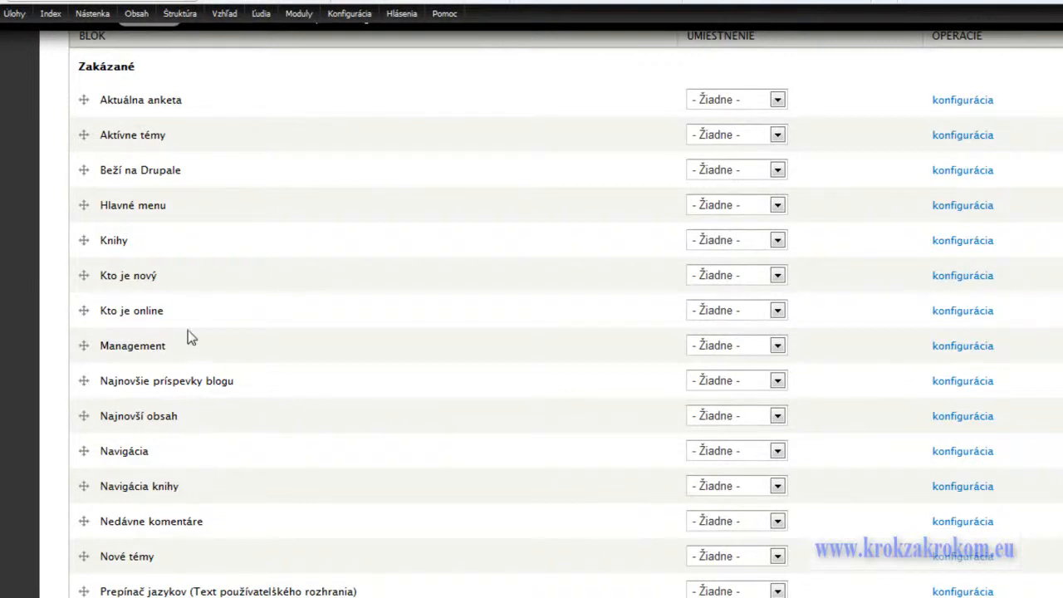
pyautogui.scroll(-3, 354, 275)
pyautogui.scroll(-3, 342, 299)
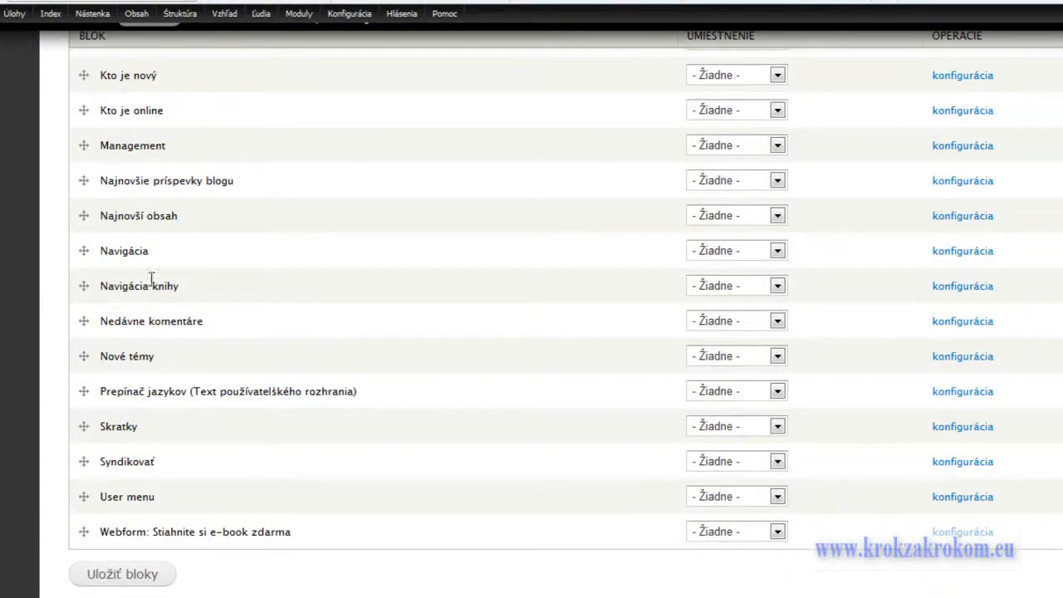
pyautogui.click(777, 251)
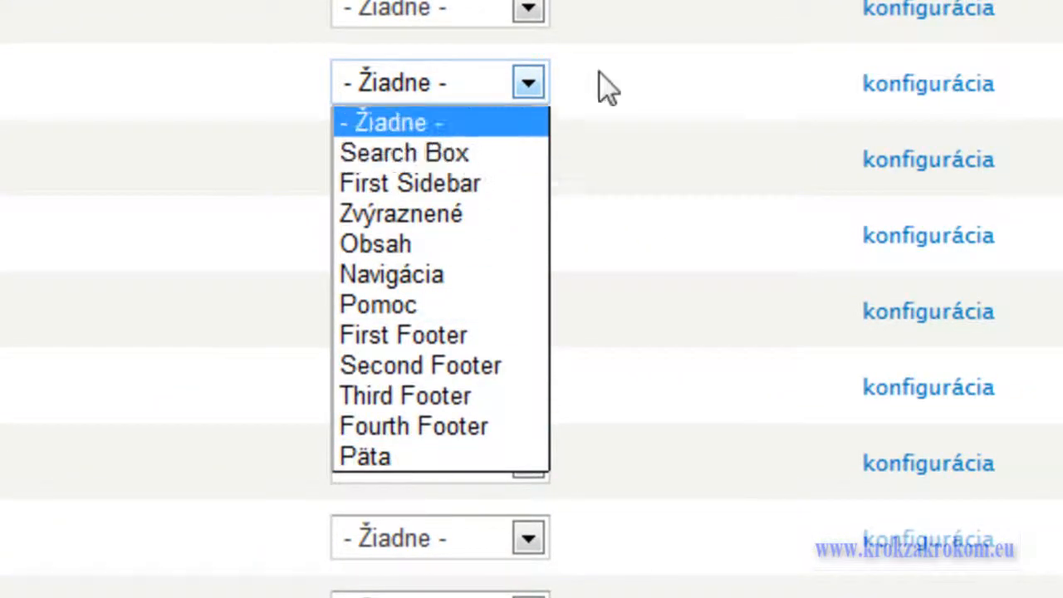
pyautogui.click(636, 92)
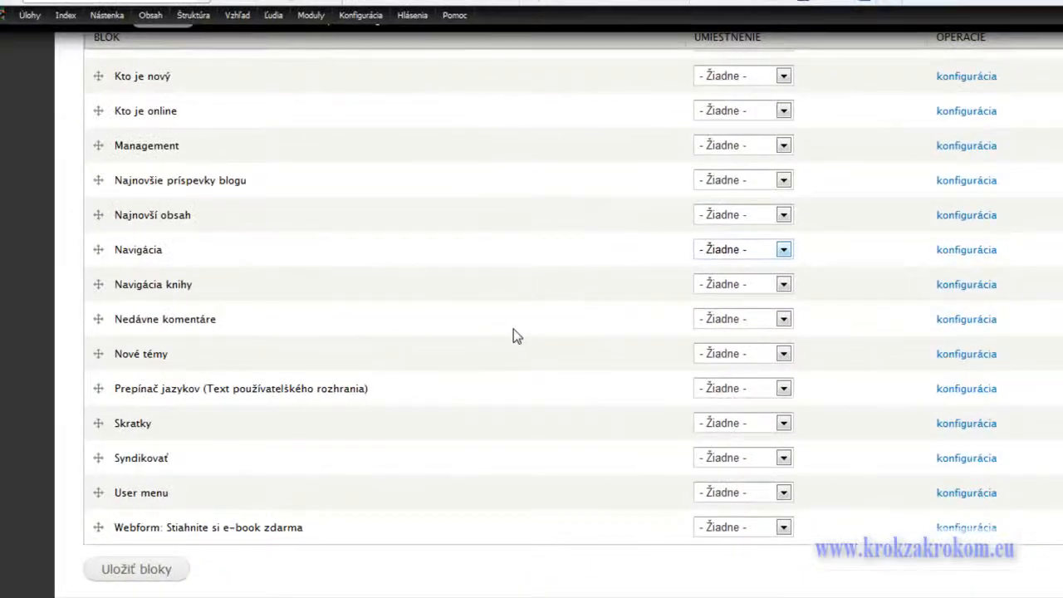
# - Start a new custom block with Knihy as both its title and its description
pyautogui.scroll(15, 513, 328)
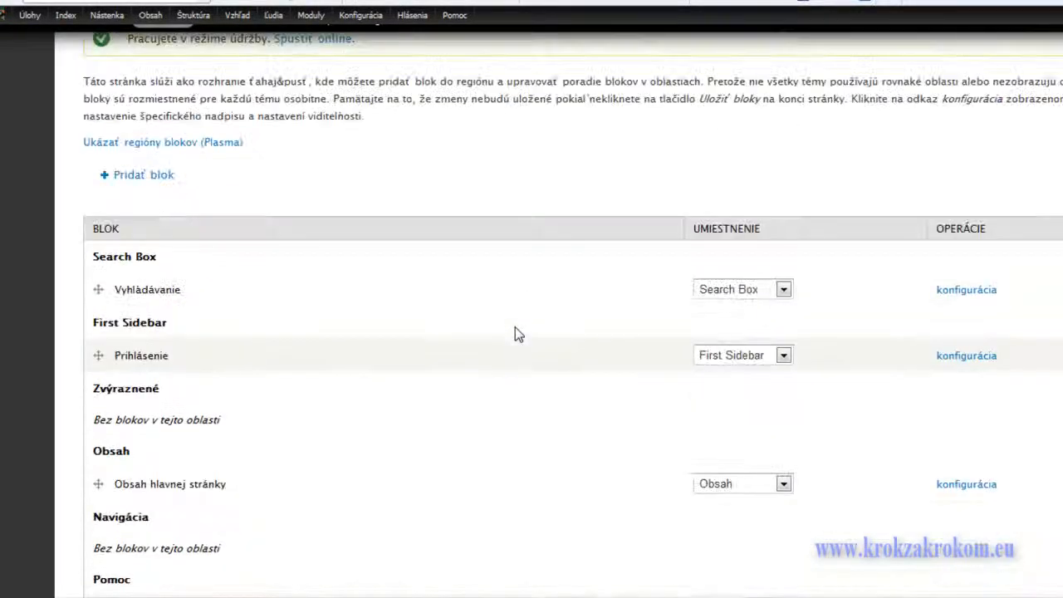
pyautogui.scroll(2, 515, 327)
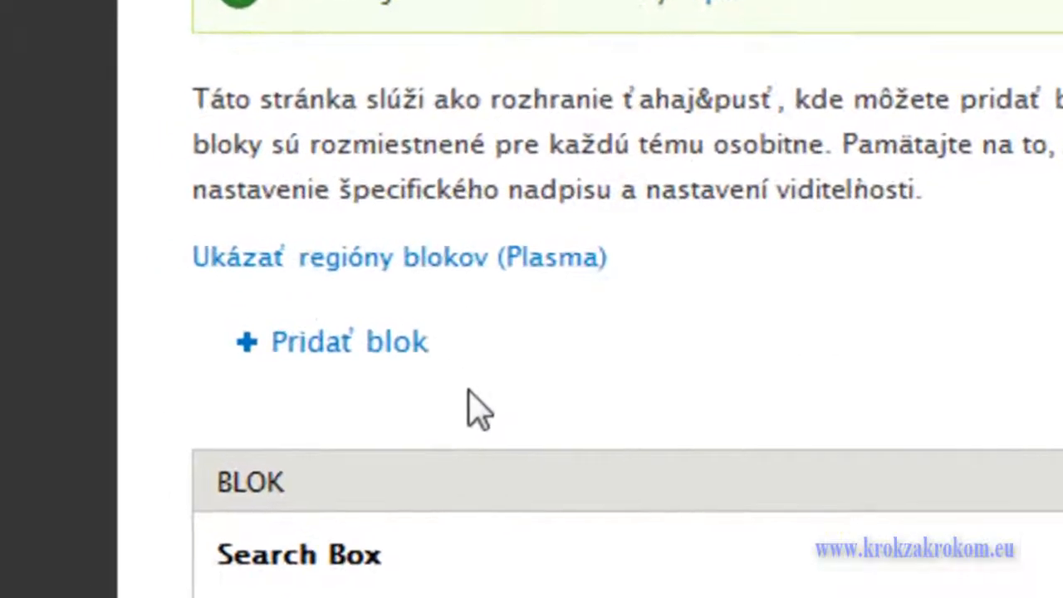
pyautogui.click(397, 350)
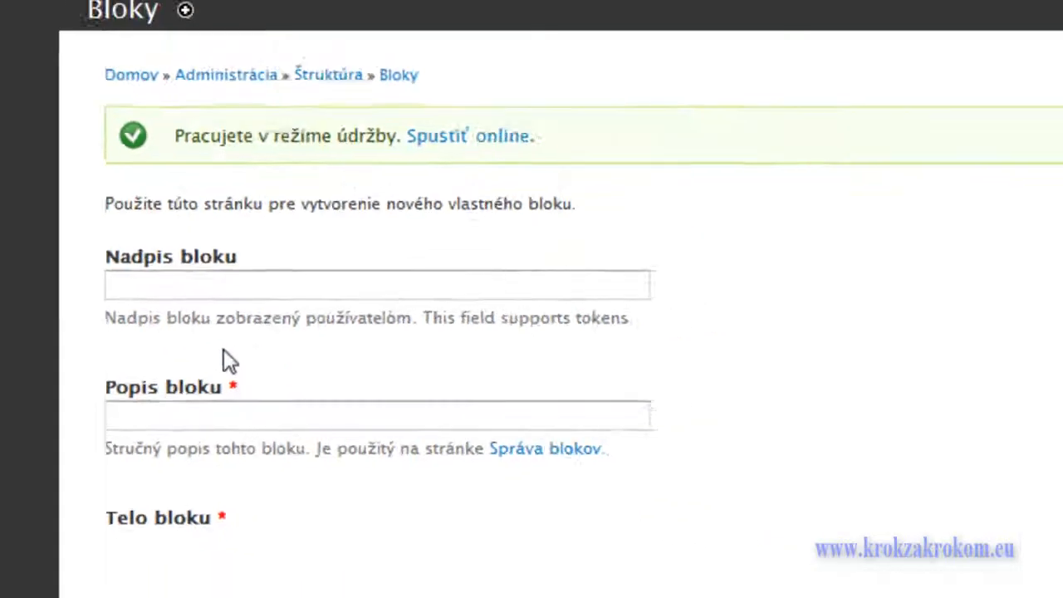
pyautogui.click(186, 292)
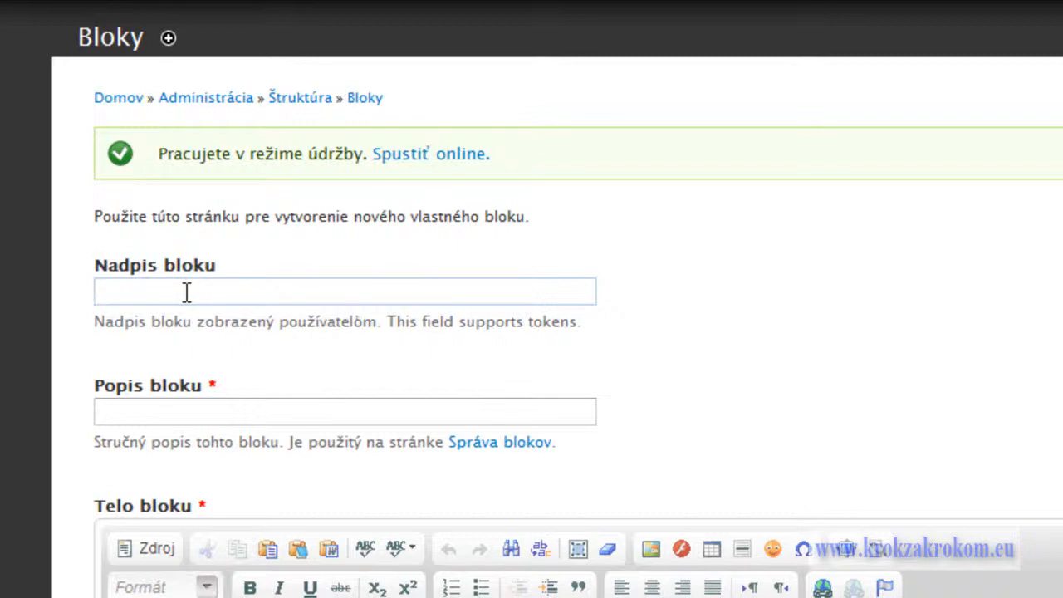
pyautogui.write('K')
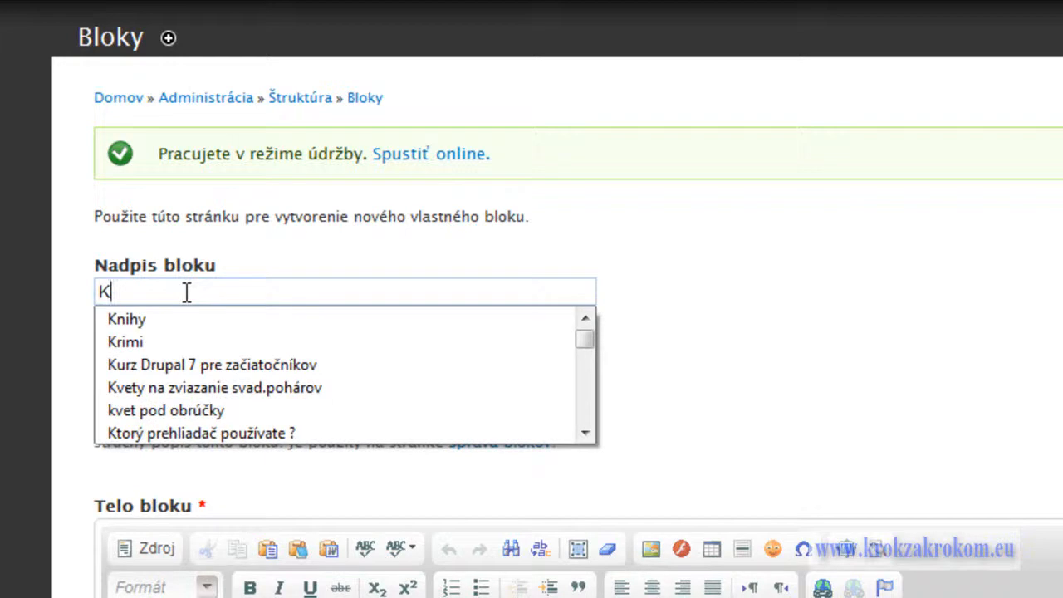
pyautogui.click(181, 320)
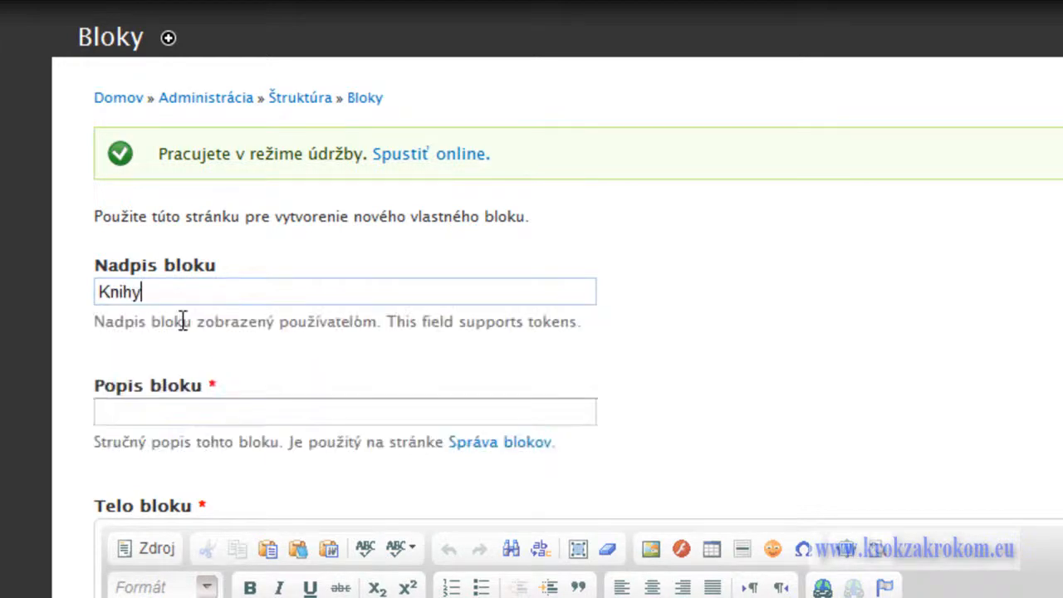
pyautogui.click(178, 411)
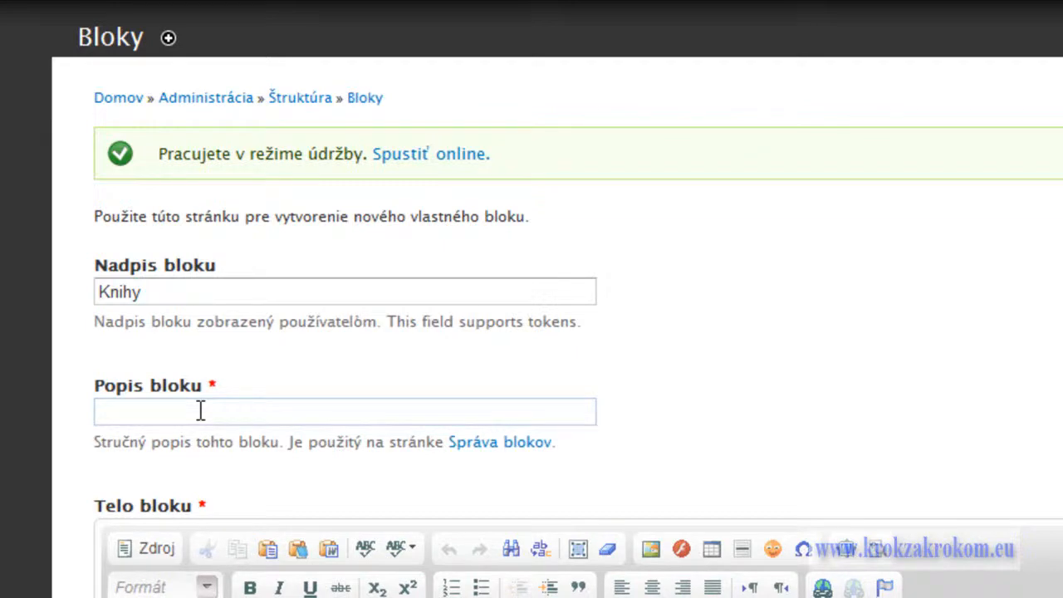
pyautogui.write('K')
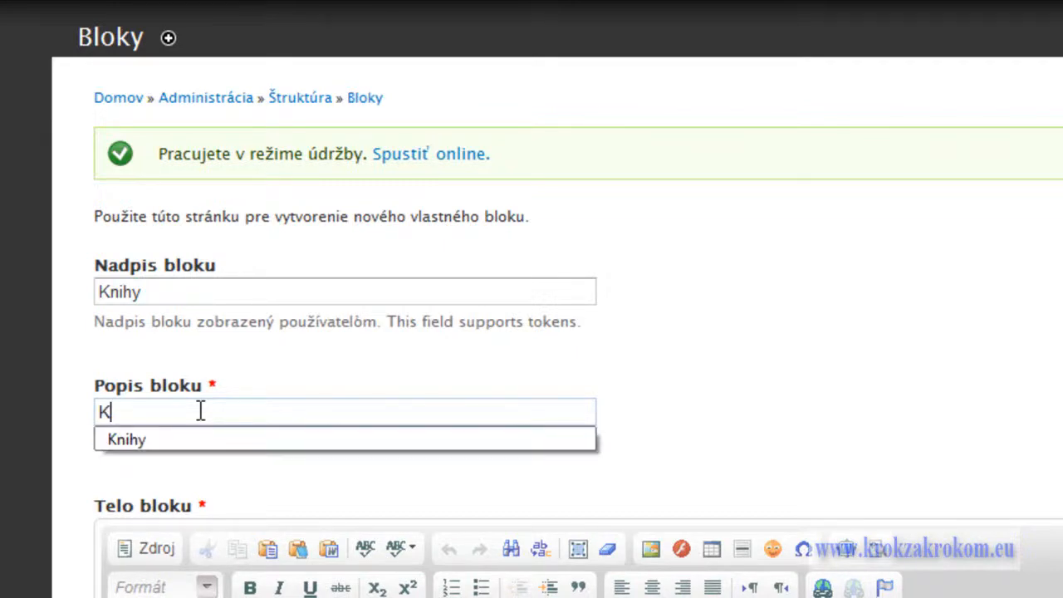
pyautogui.click(209, 442)
# - Examine the new block form's body editor, region settings and visibility settings
pyautogui.click(153, 494)
pyautogui.scroll(-4, 154, 490)
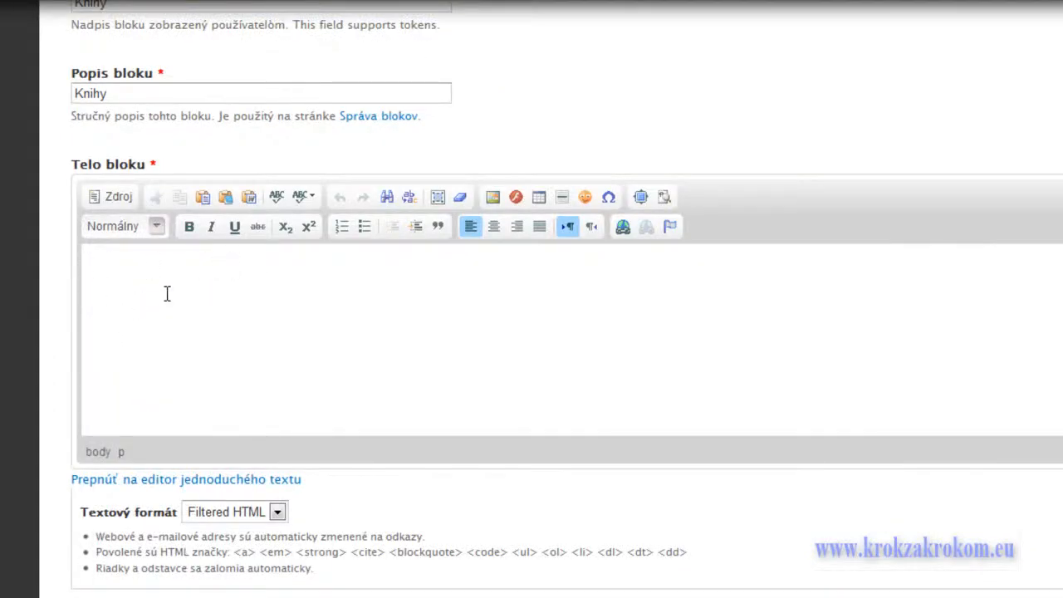
pyautogui.scroll(5, 166, 295)
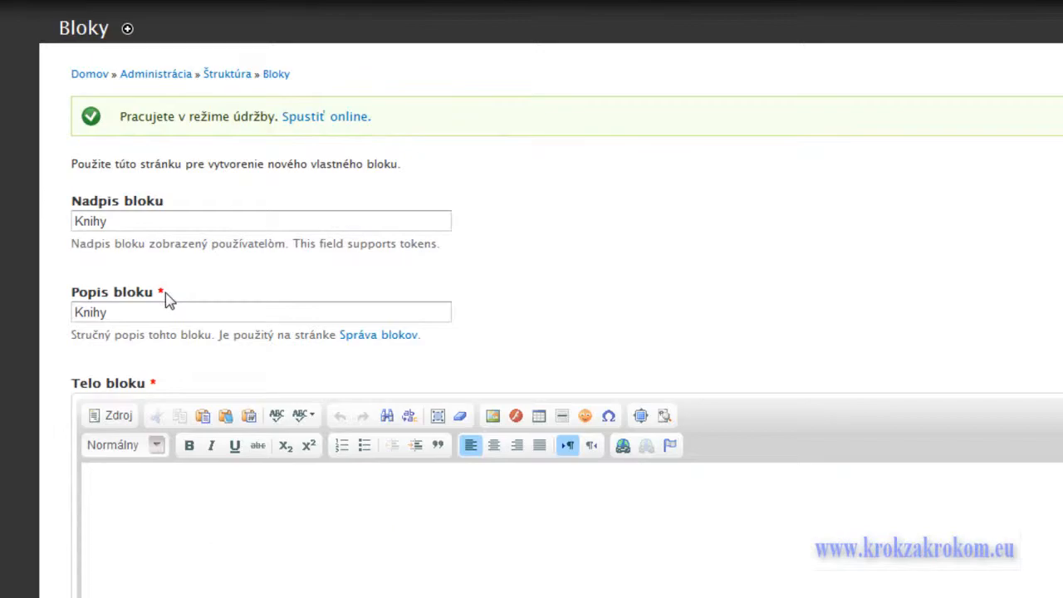
pyautogui.scroll(-7, 165, 300)
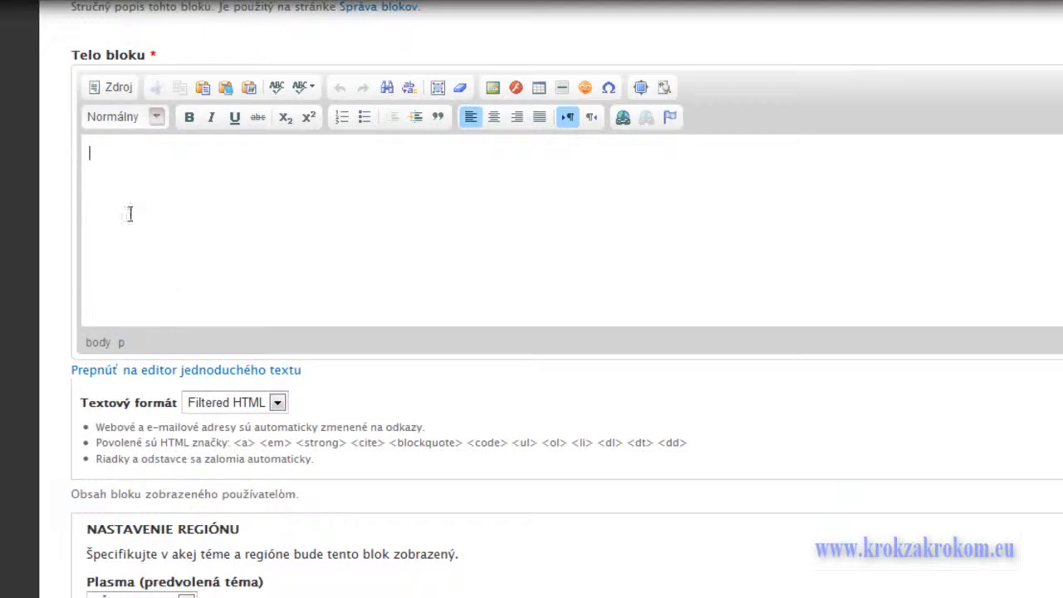
pyautogui.scroll(-12, 304, 268)
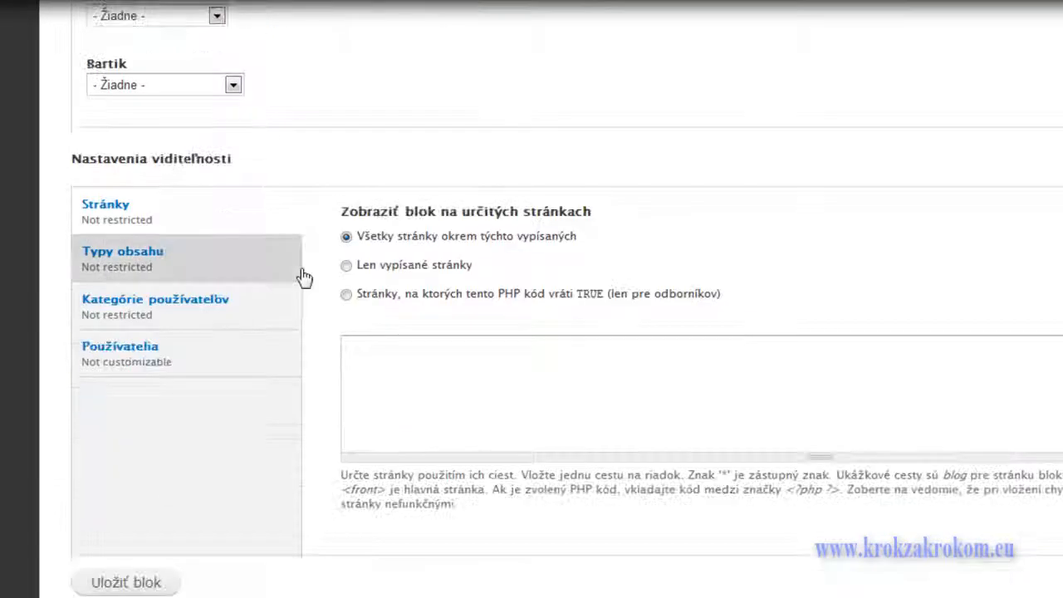
pyautogui.scroll(-1, 304, 276)
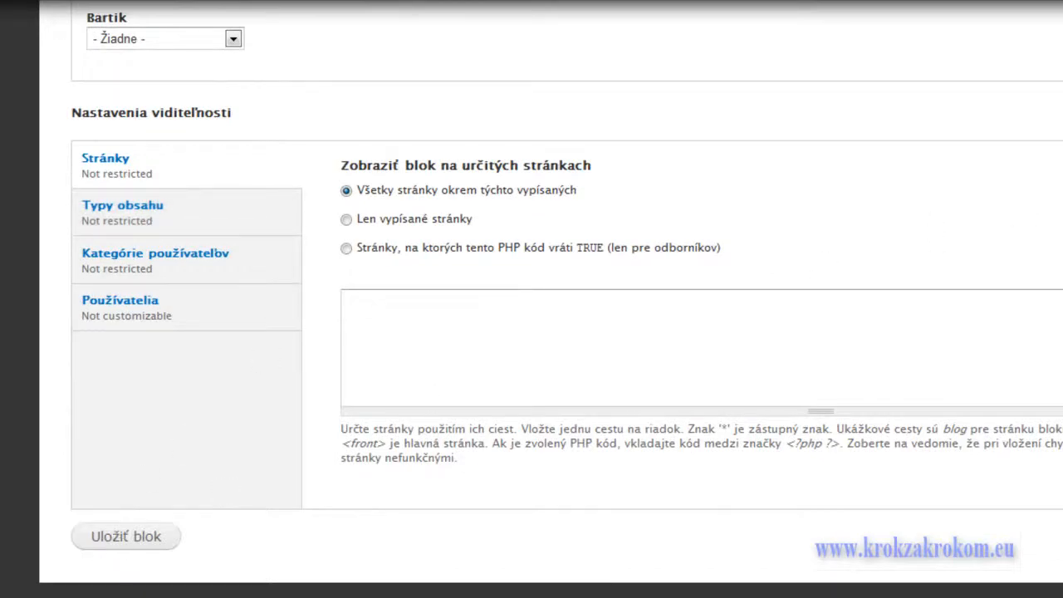
pyautogui.scroll(16, 548, 332)
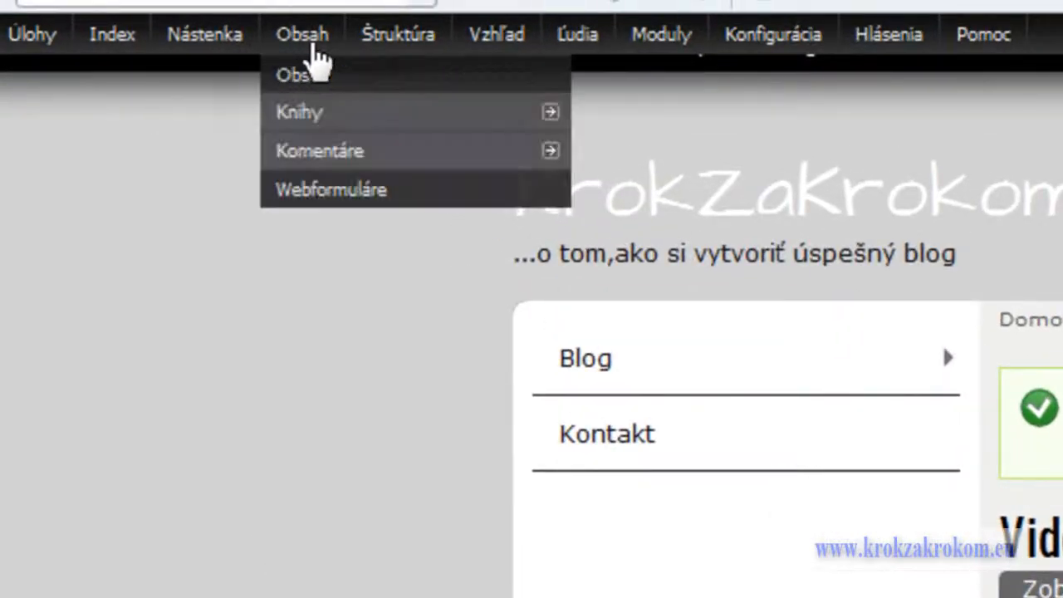
# - Assign the Knihy block to the First Sidebar region on the Bloky page and save the block layout
pyautogui.moveTo(379, 41)
pyautogui.moveTo(386, 75)
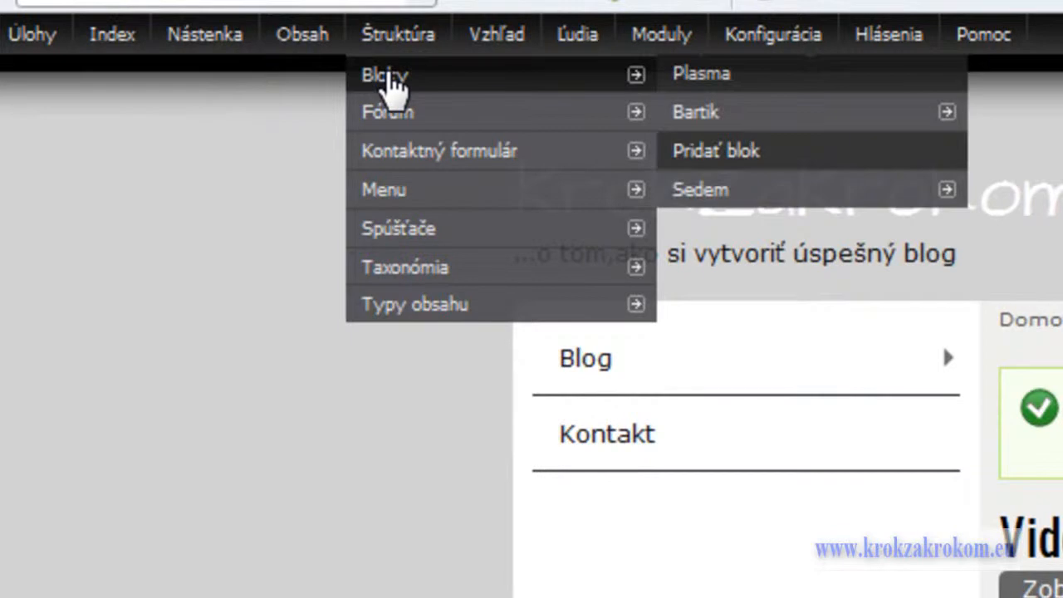
pyautogui.click(391, 83)
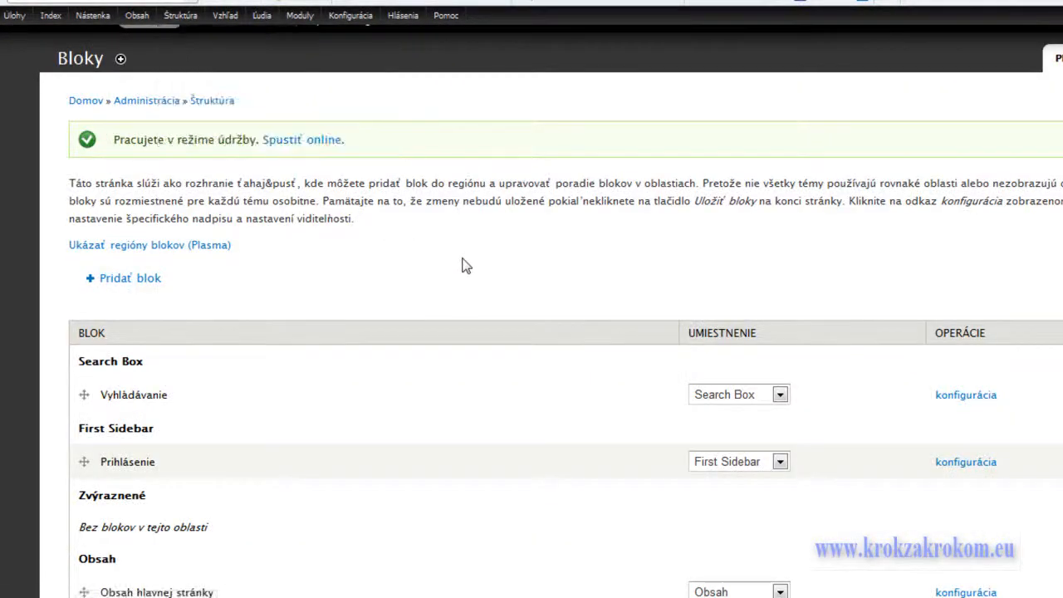
pyautogui.scroll(-15, 463, 264)
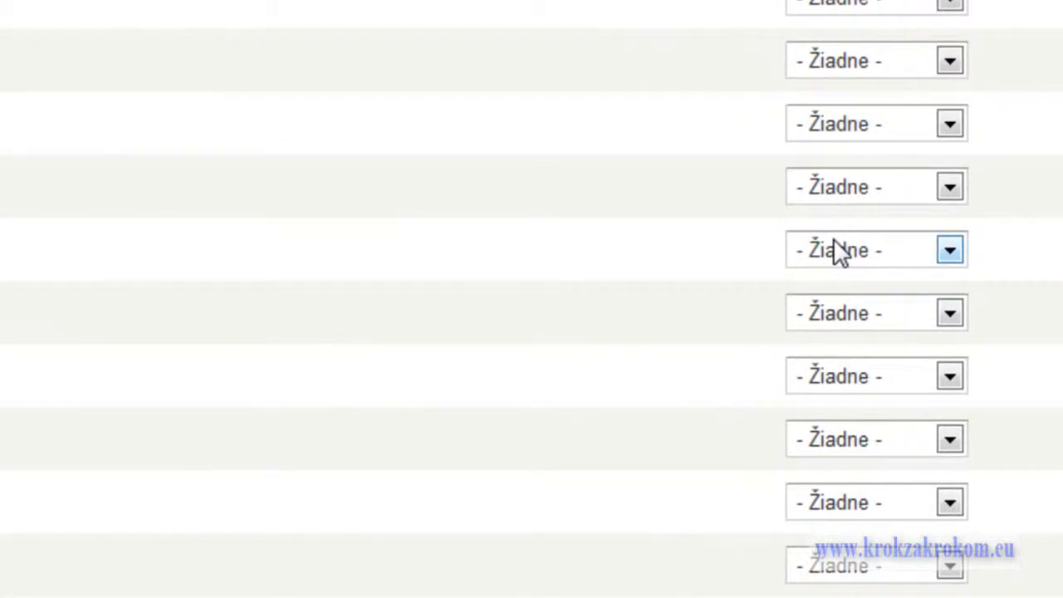
pyautogui.click(948, 249)
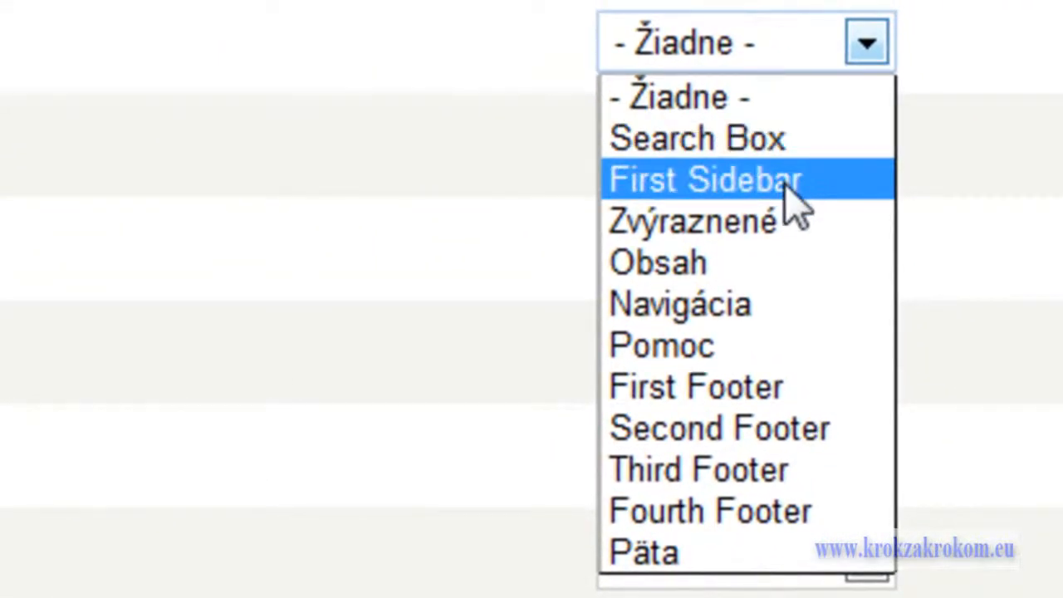
pyautogui.click(793, 202)
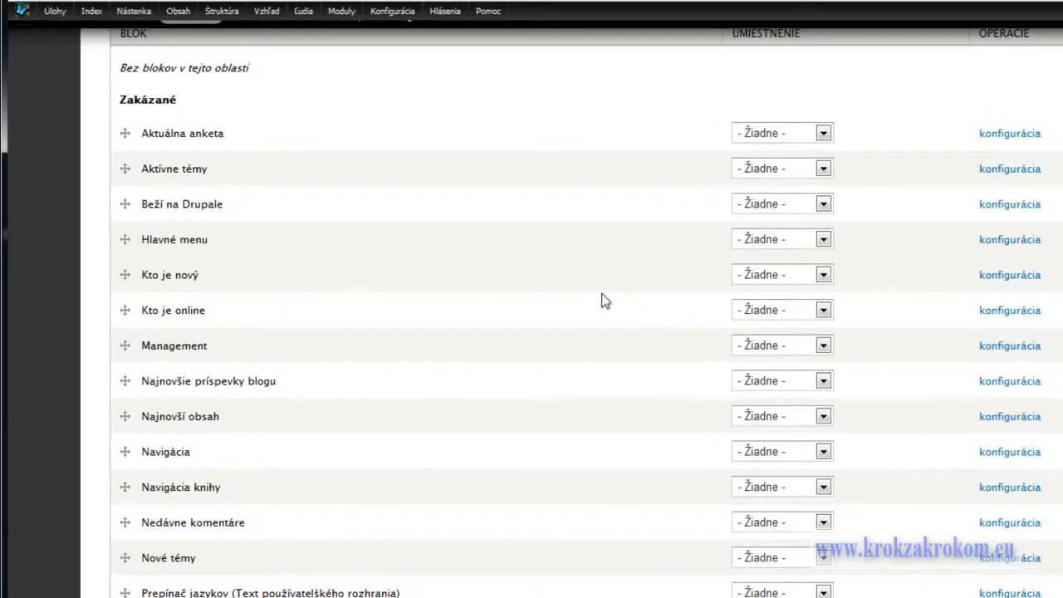
pyautogui.scroll(10, 605, 300)
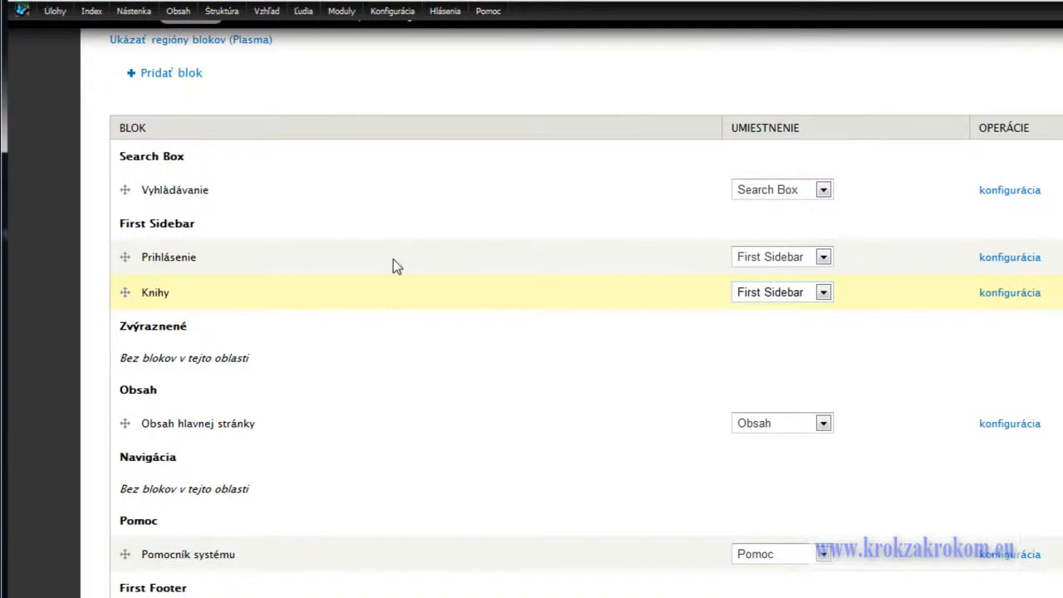
pyautogui.scroll(-10, 393, 259)
pyautogui.scroll(-1, 393, 259)
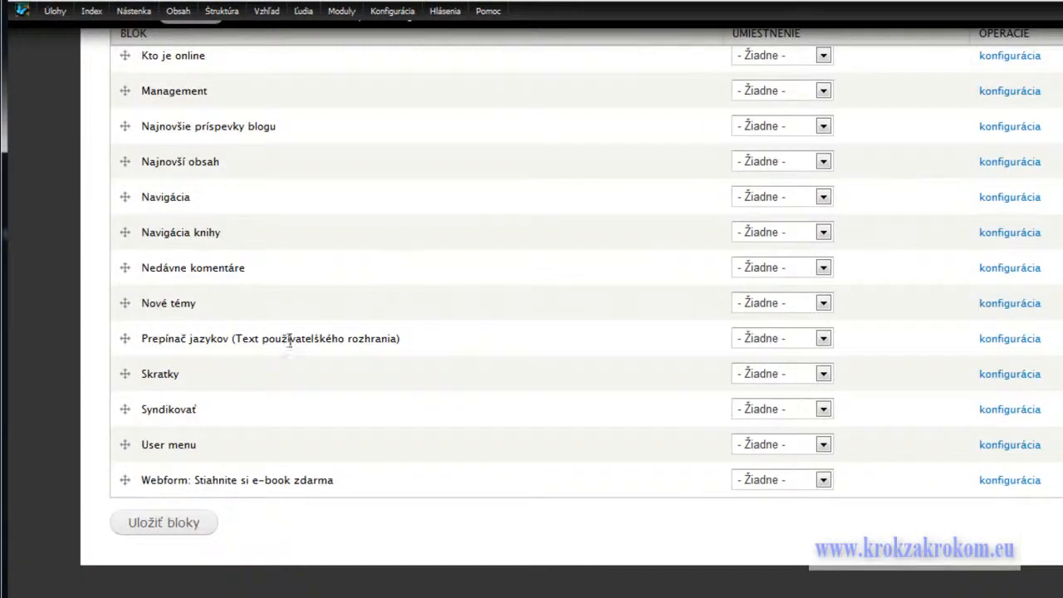
pyautogui.click(145, 532)
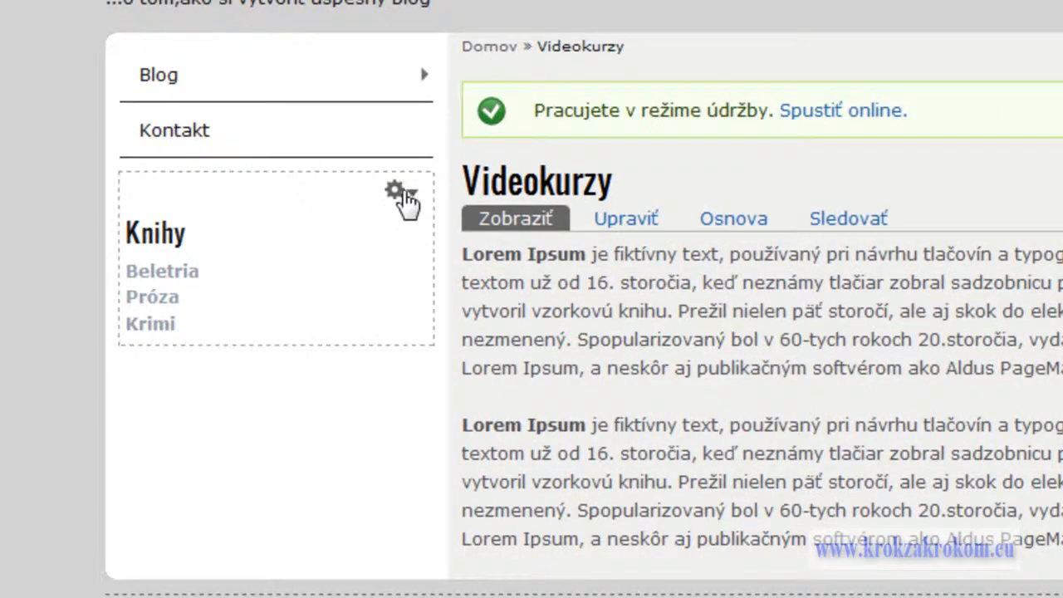
# - Open the Knihy block's configuration from the Videokurzy page, examine its title, description and body text, and close it
pyautogui.click(406, 193)
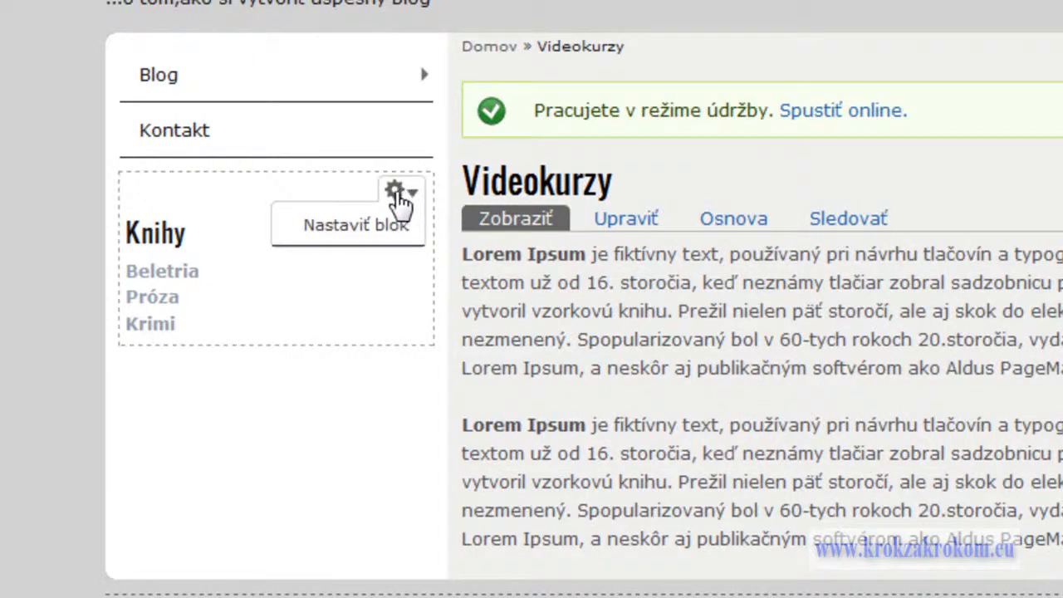
pyautogui.click(381, 231)
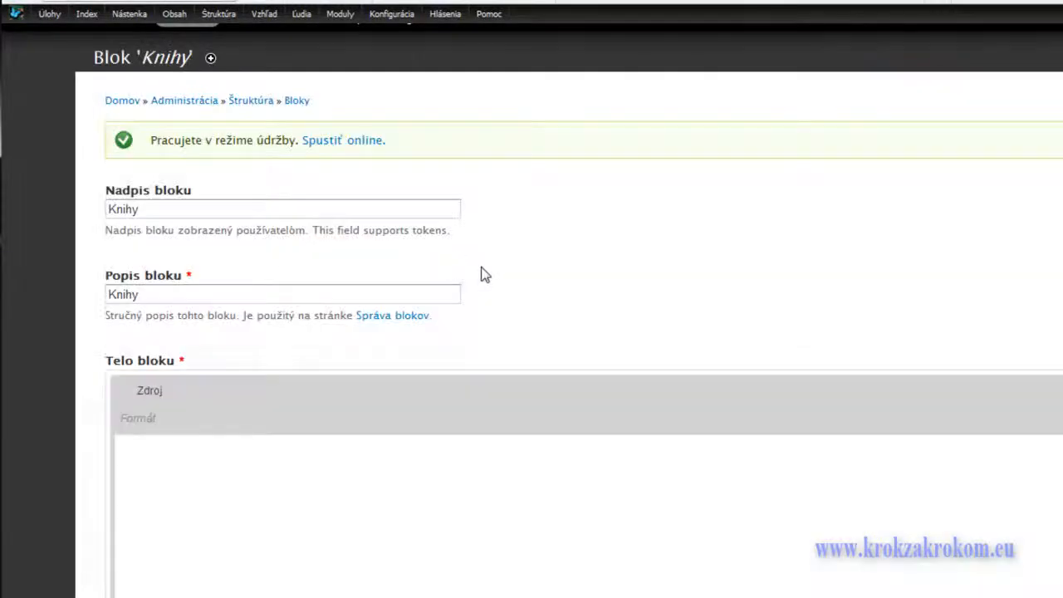
pyautogui.scroll(-2, 512, 271)
pyautogui.scroll(-2, 513, 272)
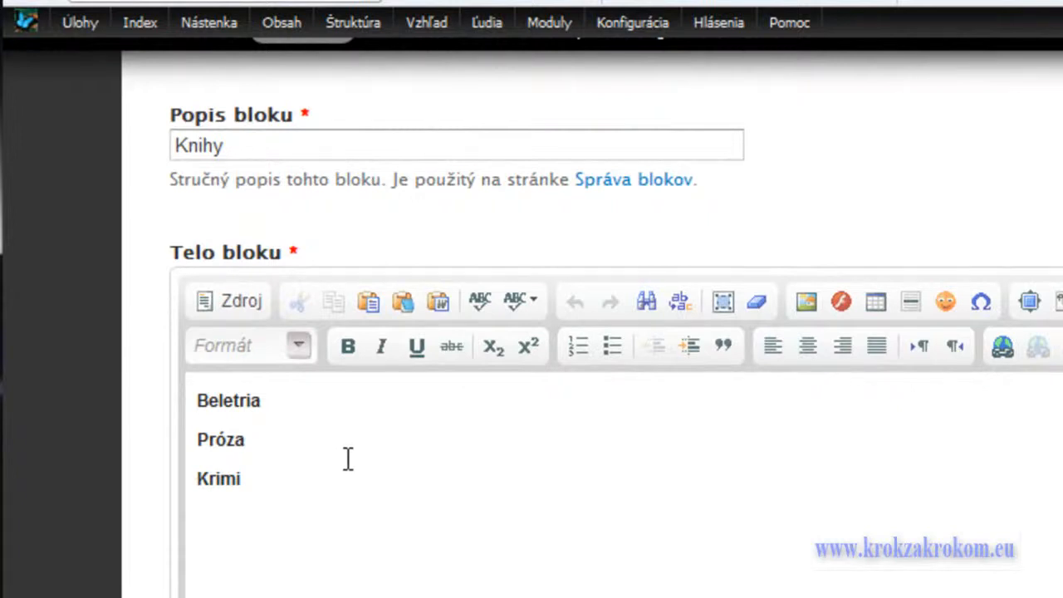
pyautogui.scroll(2, 365, 406)
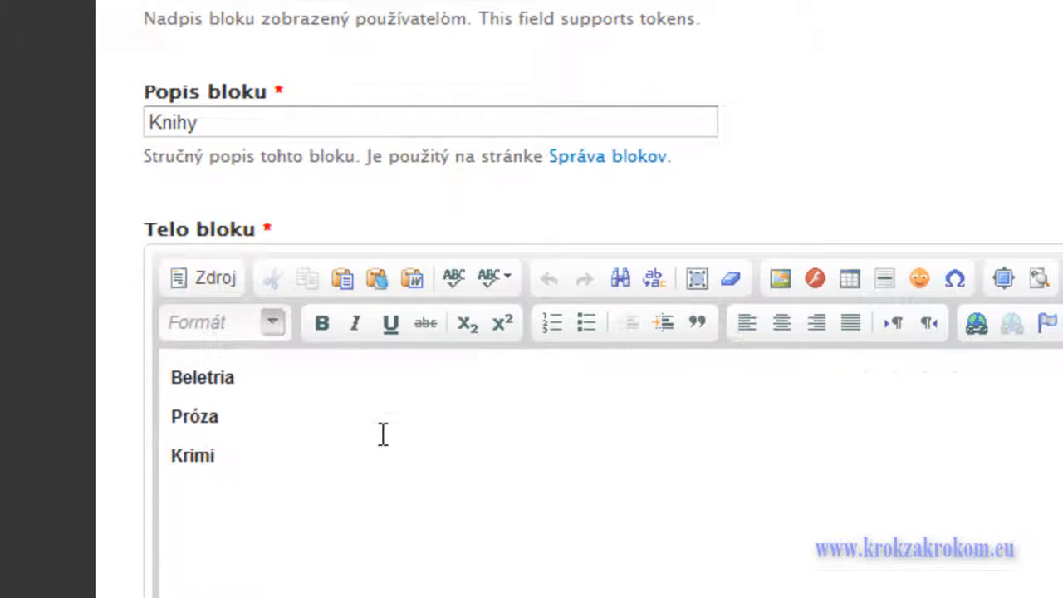
pyautogui.scroll(3, 379, 244)
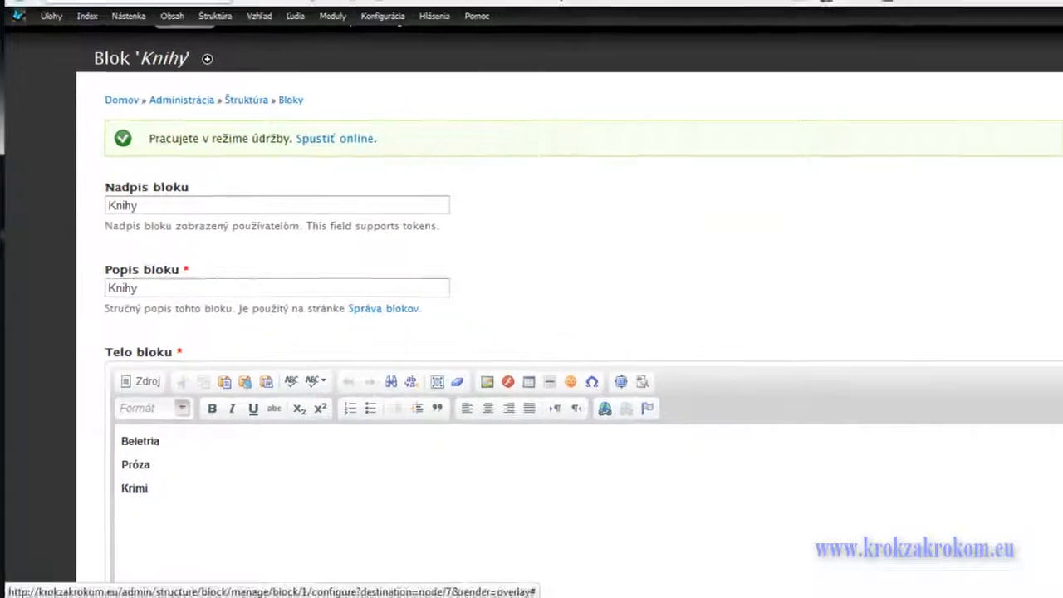
pyautogui.press('Escape')
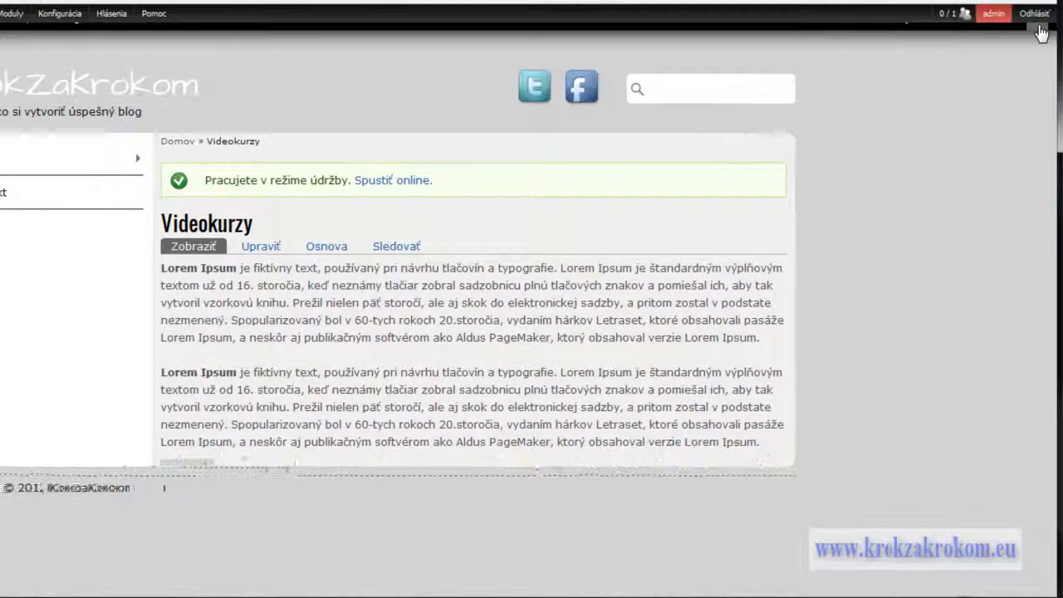
# - Start a new Základní stránka page with the title Beletria
pyautogui.click(1042, 34)
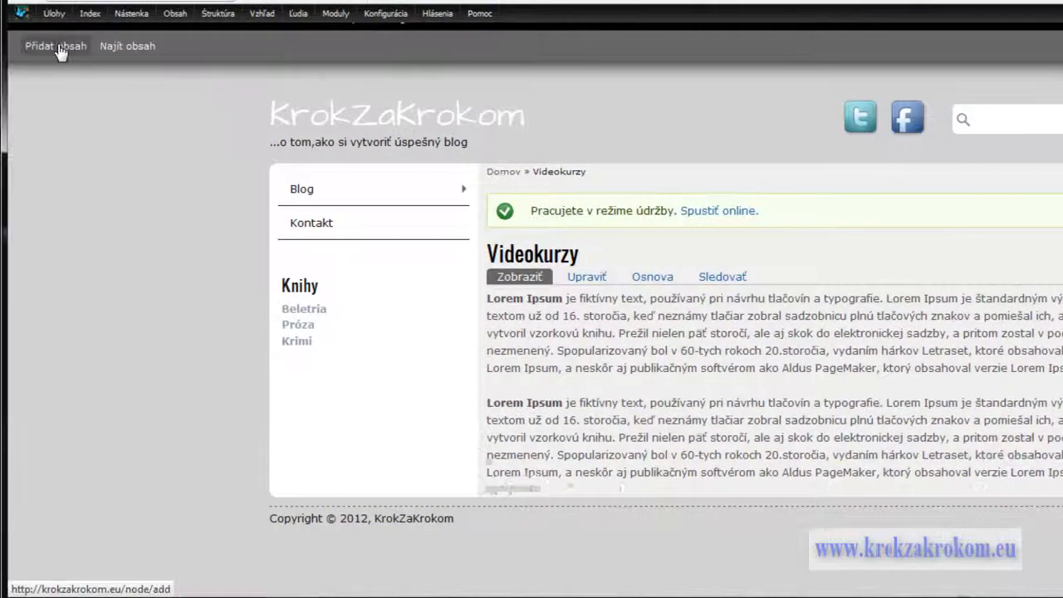
pyautogui.click(58, 48)
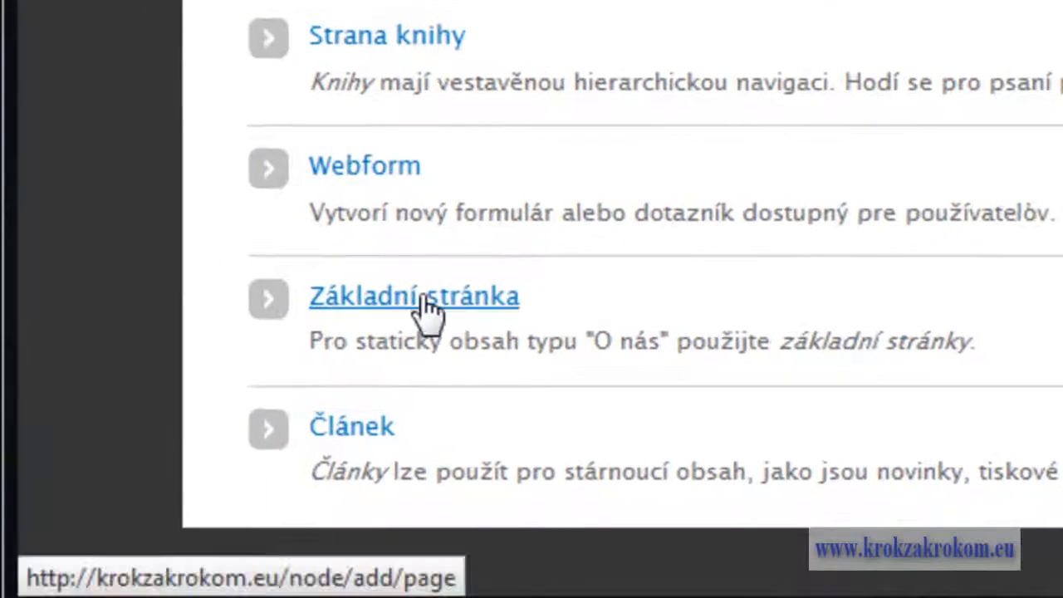
pyautogui.click(446, 305)
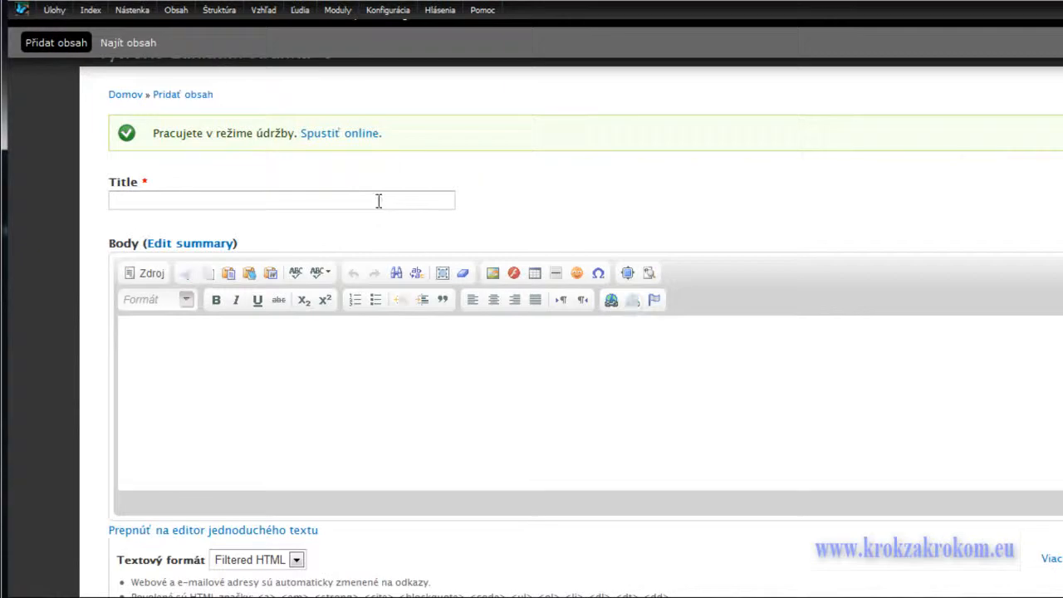
pyautogui.click(378, 201)
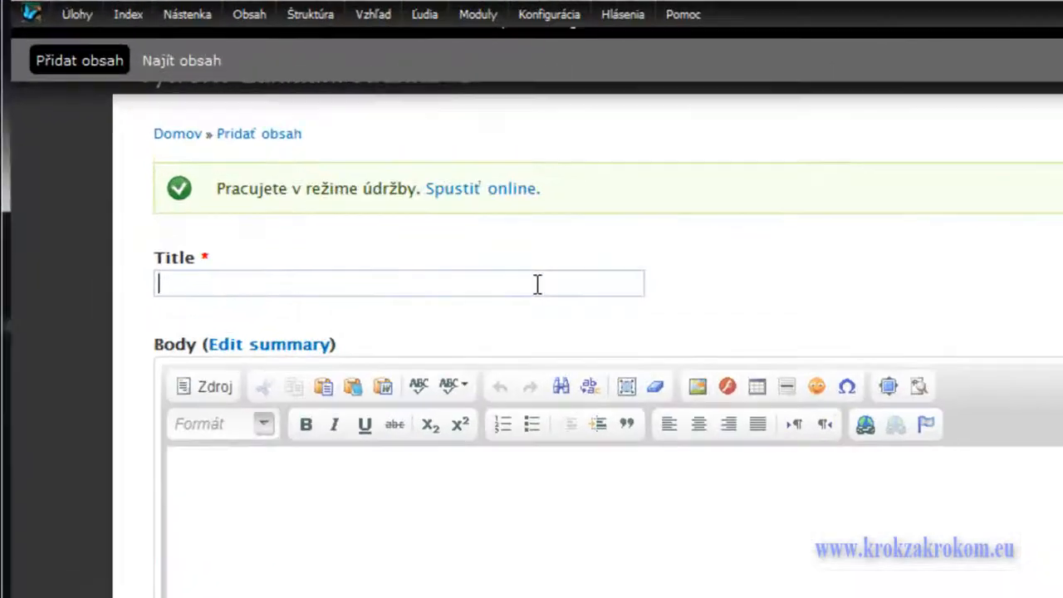
pyautogui.write('B')
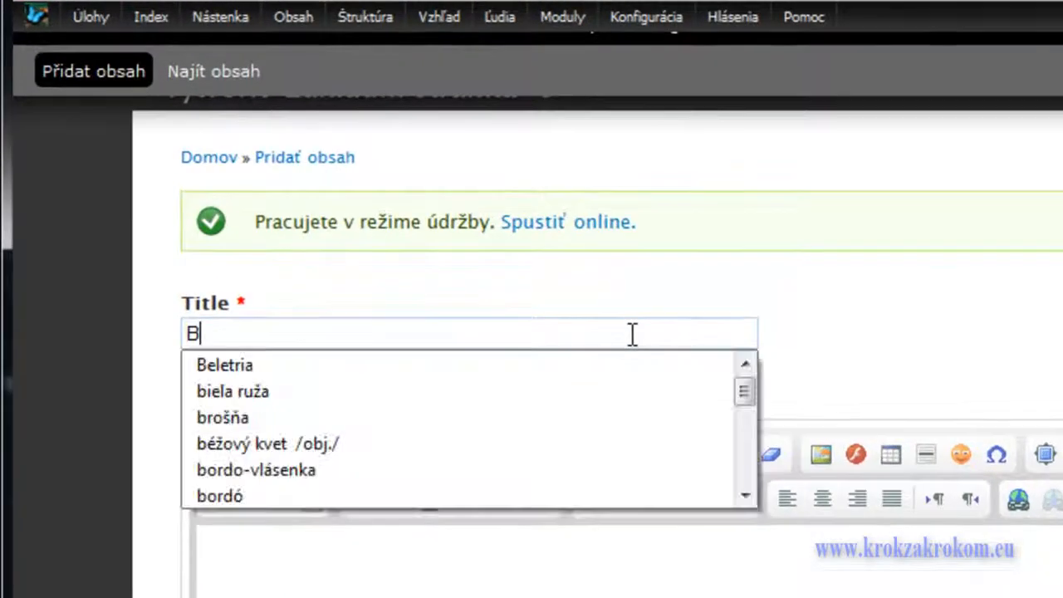
pyautogui.write('e')
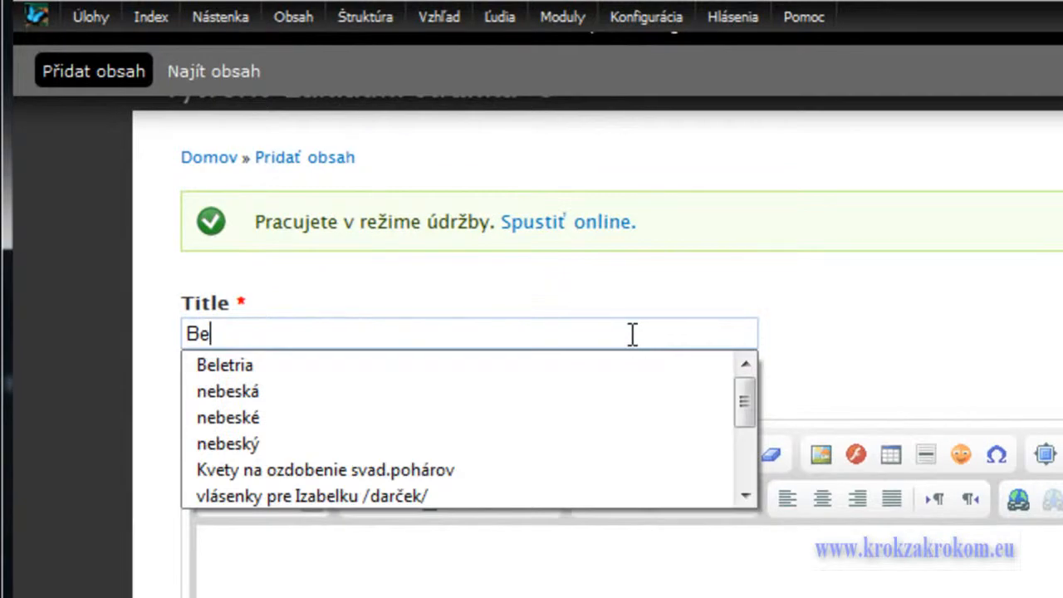
pyautogui.click(542, 368)
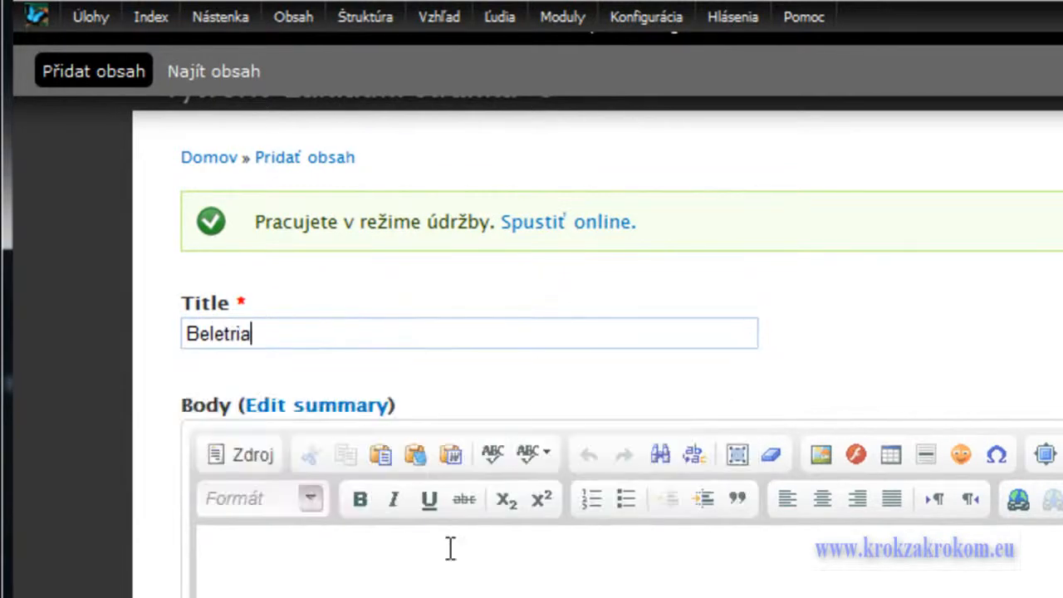
# - Fill the new page's body with the Lorem Ipsum paragraph copied from the "Čo je to Lorem Ipsum?" section of the Lorem Ipsum website
pyautogui.click(450, 548)
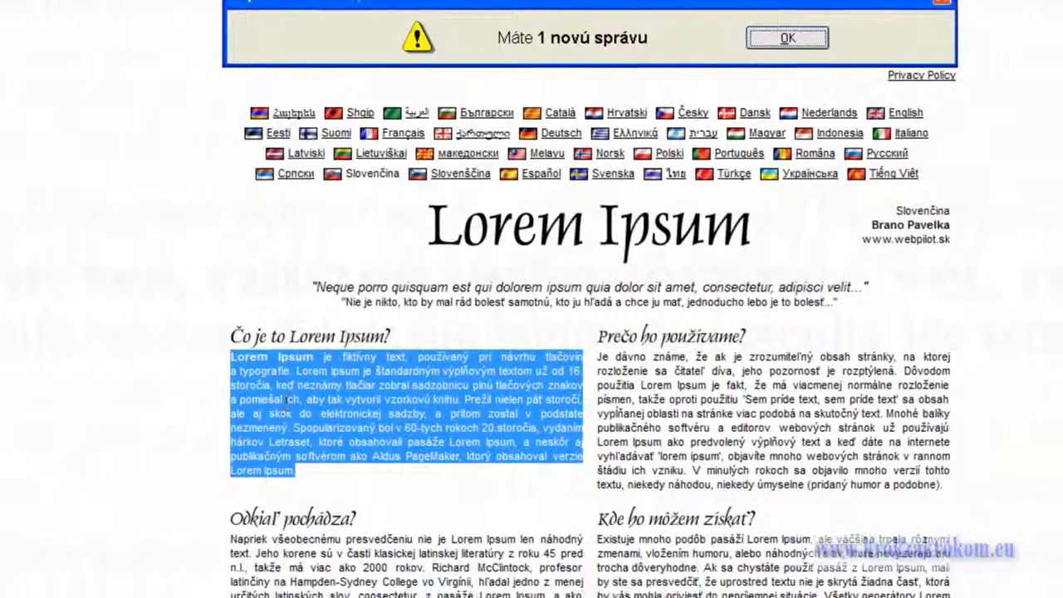
pyautogui.rightClick(284, 405)
pyautogui.click(303, 419)
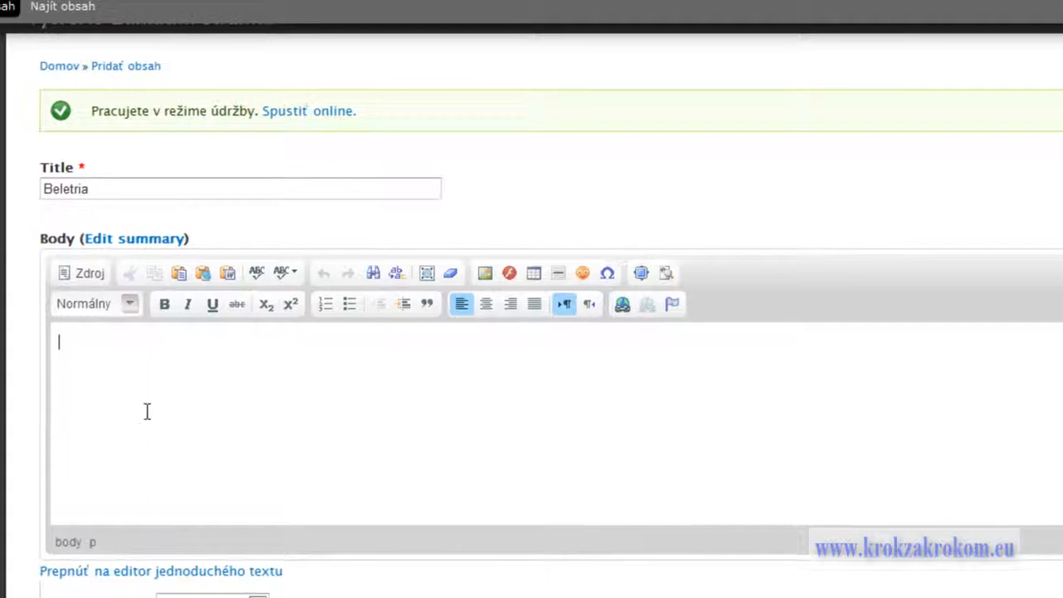
pyautogui.write('Lorem Ipsum je fiktívny text, používaný pri návrhu tlačovín a typografie. Lorem Ipsum je štandardným výplňovým textom už od 16. storočia, keď neznámy tlačiar zobral sadzobnicu plnú tlačových znakov a pomiešal ich, aby tak vytvoril vzorkovú knihu. Prežil nielen päť storočí, ale aj skok do elektronickej sadzby, a pritom zostal v podstate nezmenený. Spopularizovaný bol v 60-tych rokoch 20.storočia, vydaním hárkov Letraset, ktoré obsahovali pasáže Lorem Ipsum, a neskôr aj publikačným softvérom ako Aldus PageMaker, ktorý obsahoval verzie Lorem Ipsum.')
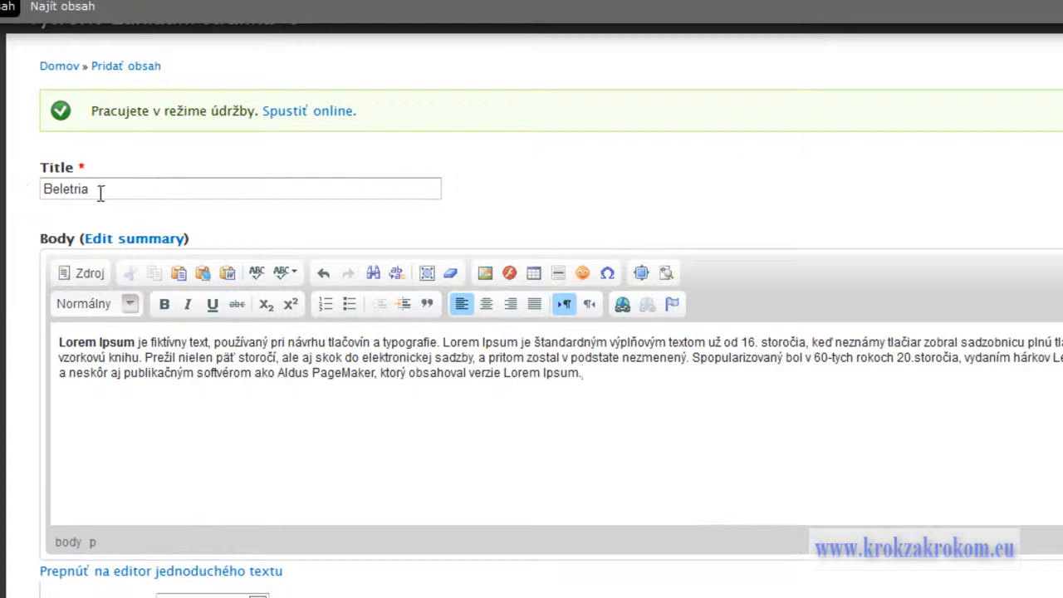
# - Examine the new page form's publishing and comment settings
pyautogui.scroll(-5, 391, 358)
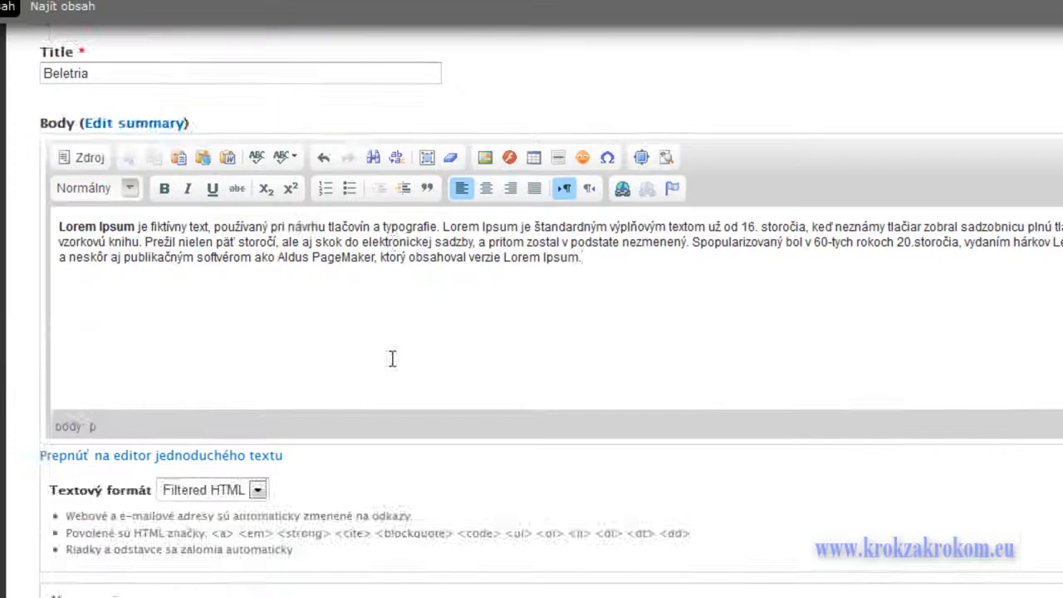
pyautogui.scroll(-1, 396, 368)
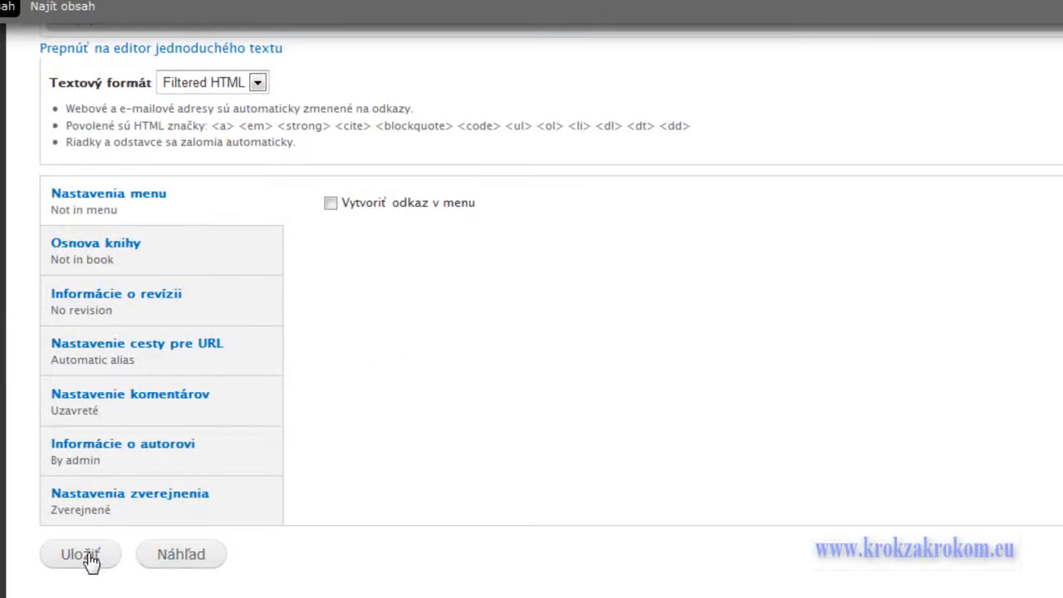
pyautogui.click(83, 507)
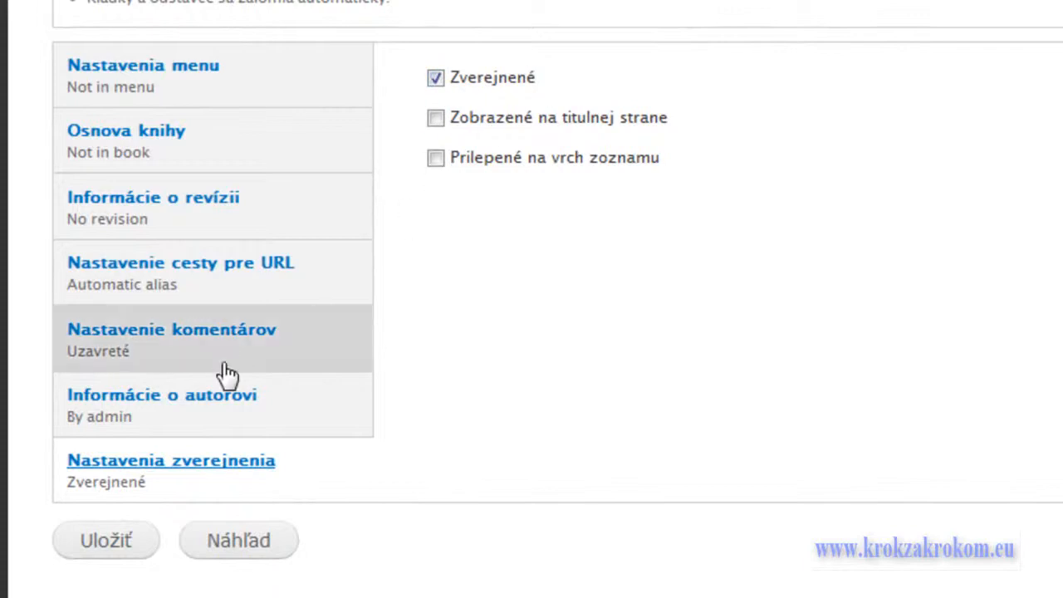
pyautogui.click(189, 352)
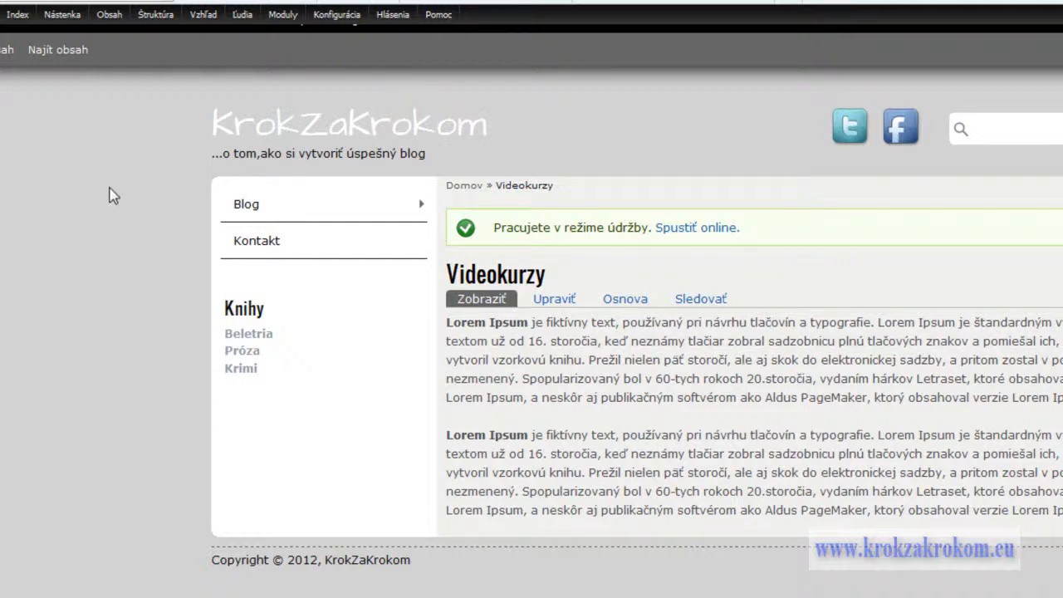
# - Open the existing Beletria page from the site's content list and copy its full web address
pyautogui.moveTo(110, 14)
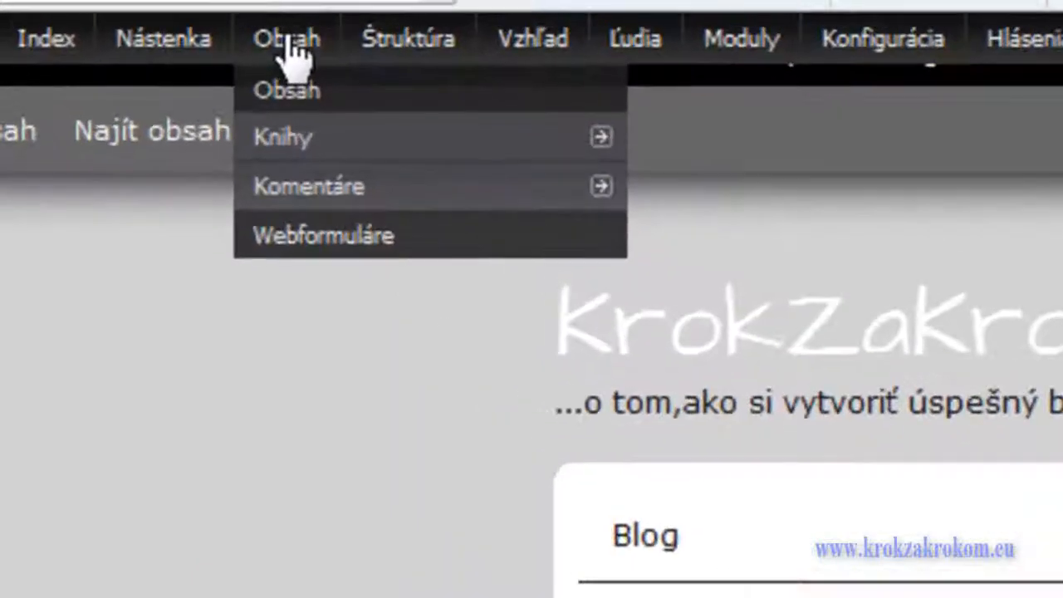
pyautogui.click(291, 54)
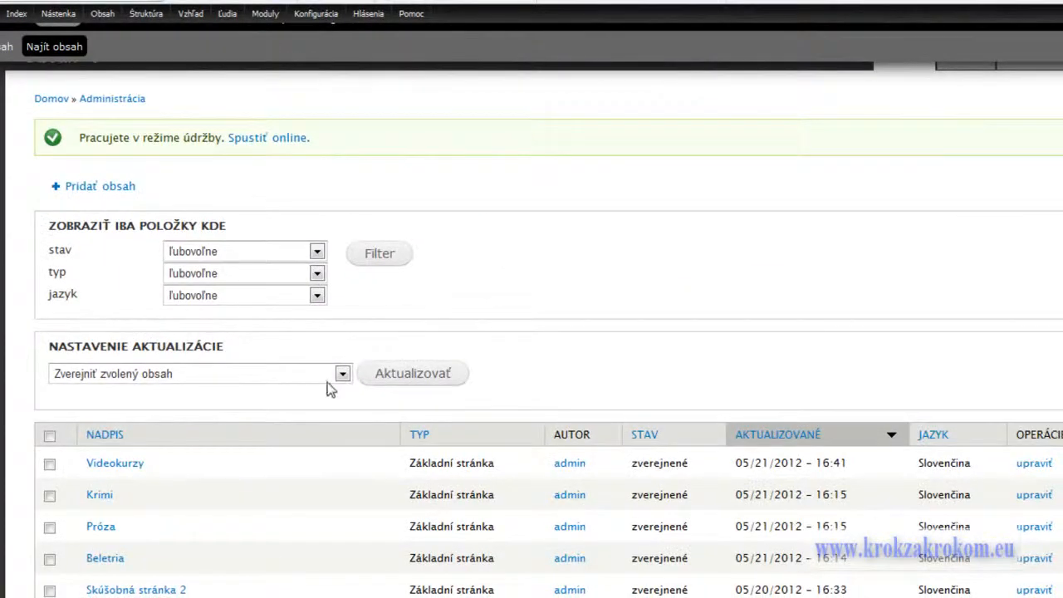
pyautogui.scroll(-3, 304, 389)
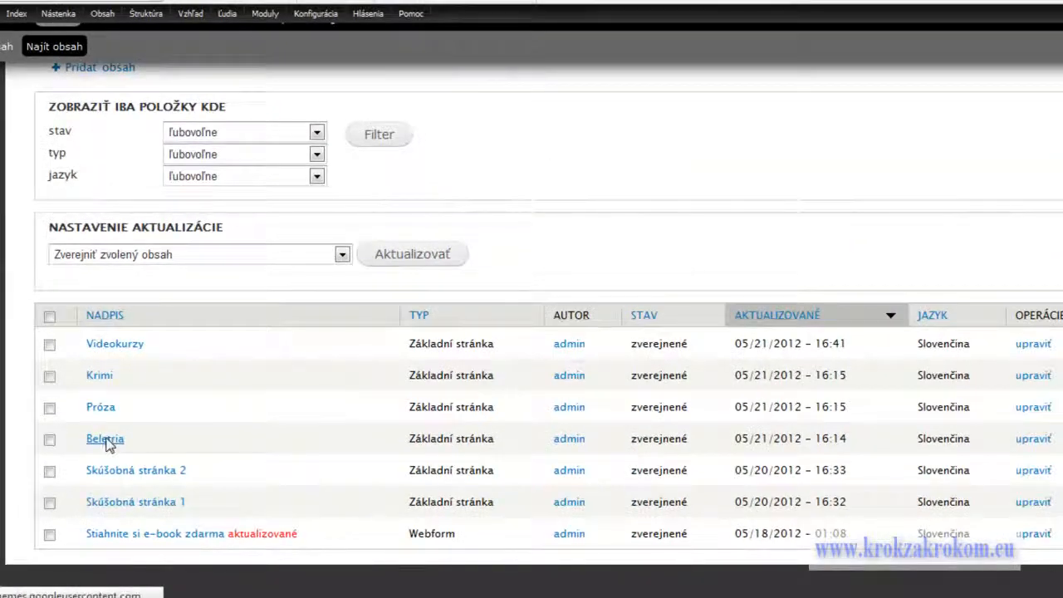
pyautogui.click(106, 440)
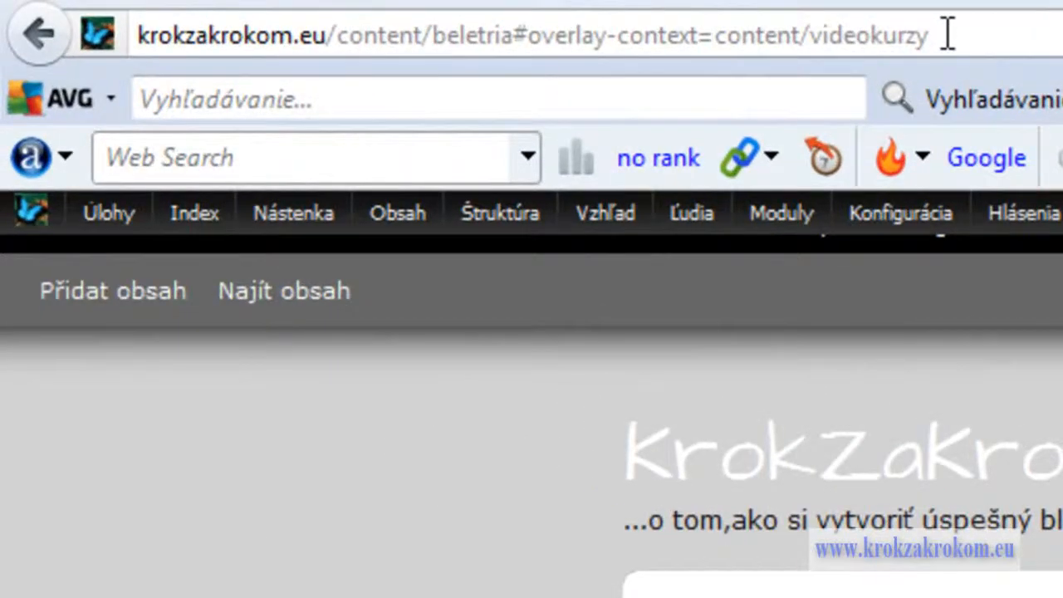
pyautogui.moveTo(947, 35); pyautogui.dragTo(126, 41)
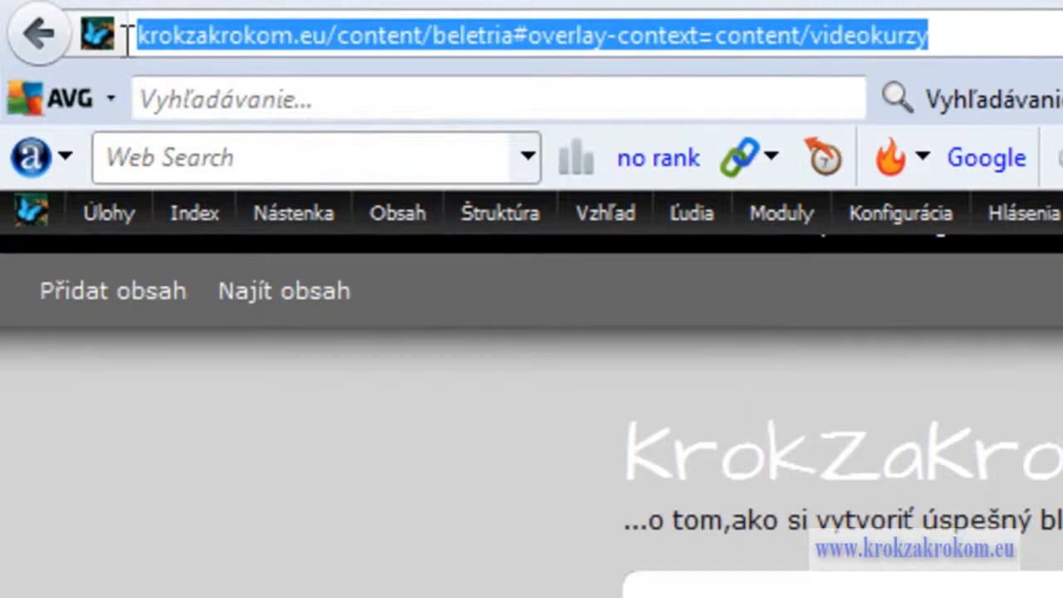
pyautogui.rightClick(229, 35)
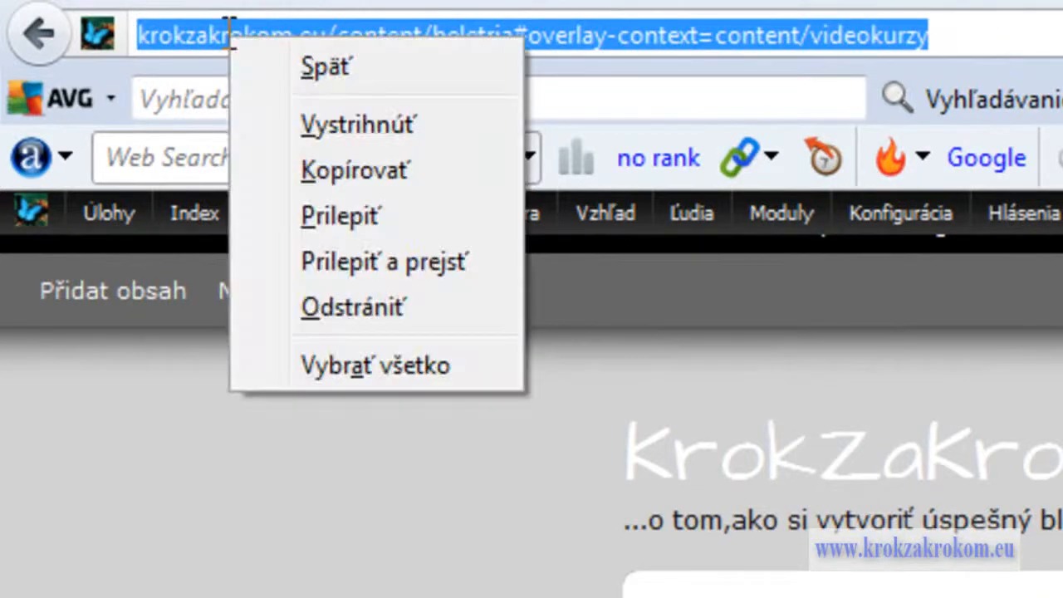
pyautogui.click(347, 171)
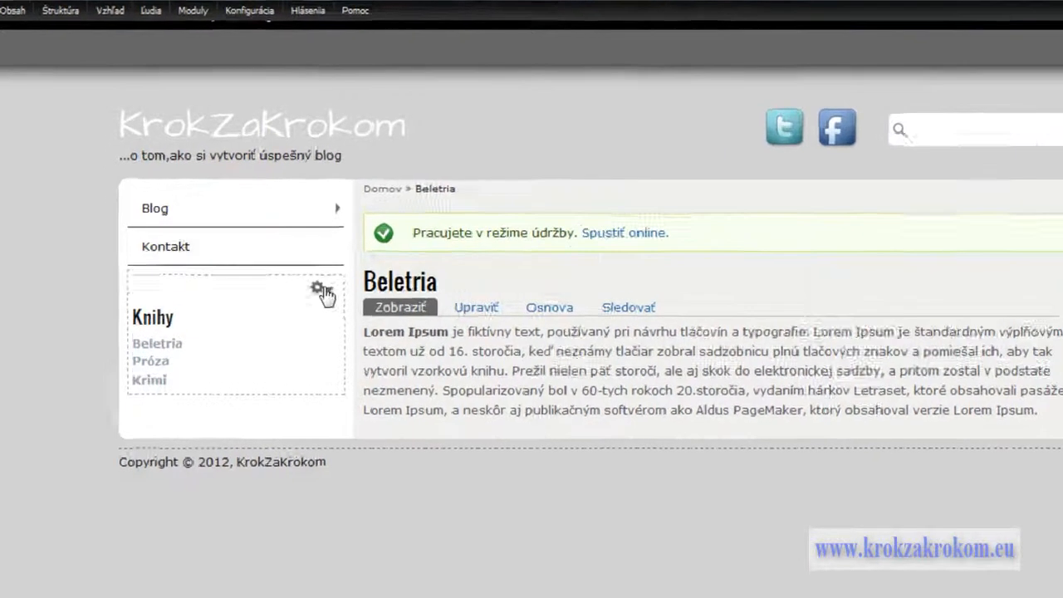
# - Open the Knihy block's configuration from the Beletria page and go to its body text
pyautogui.click(297, 290)
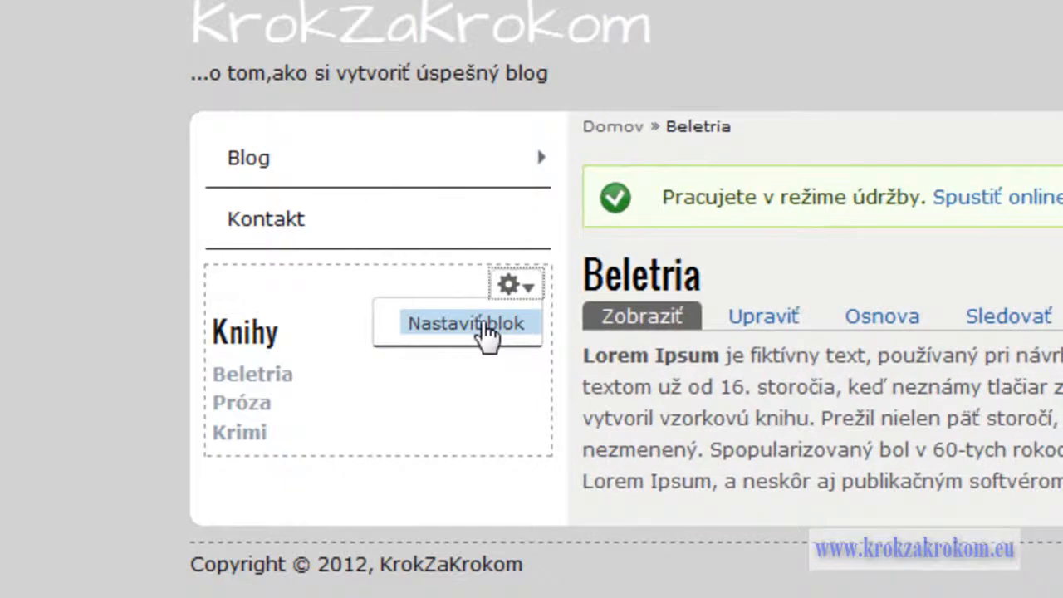
pyautogui.click(484, 326)
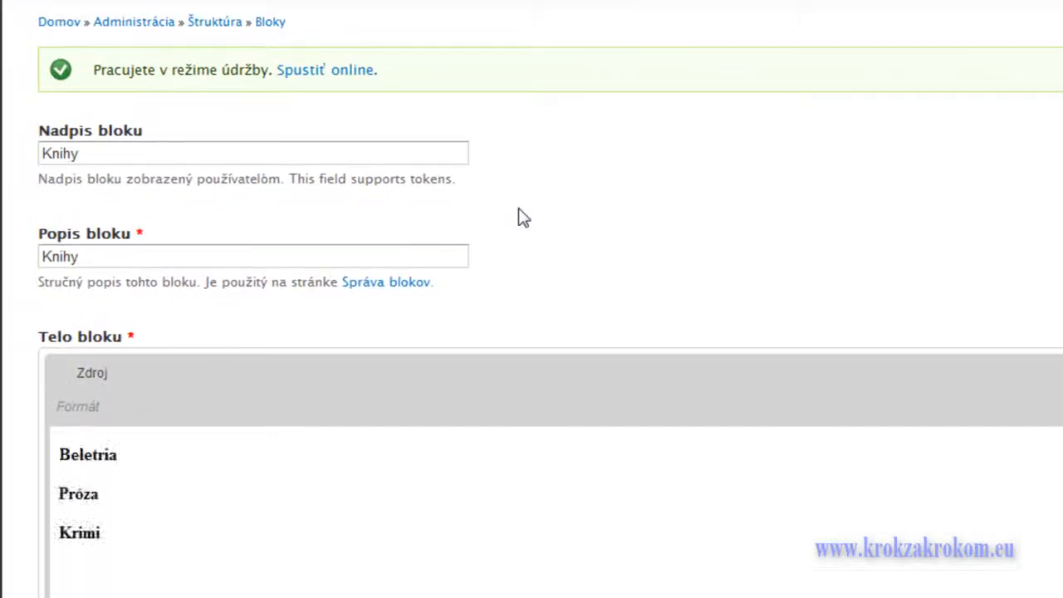
pyautogui.scroll(-3, 524, 218)
pyautogui.scroll(-2, 514, 212)
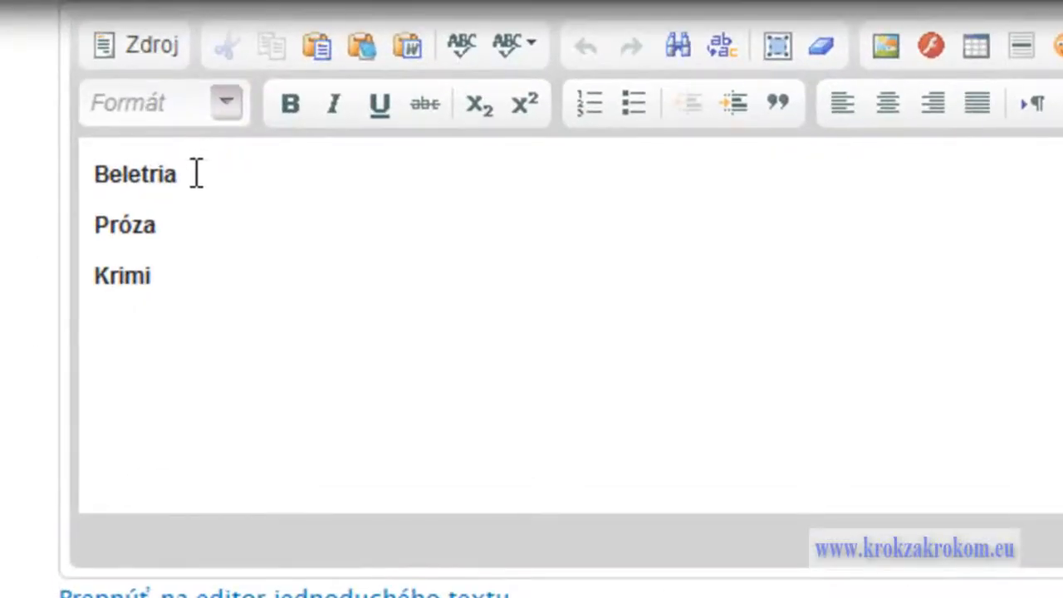
# - Link the word Beletria in the block body to the copied Beletria page address, with URL as the link type
pyautogui.moveTo(196, 175); pyautogui.dragTo(93, 179)
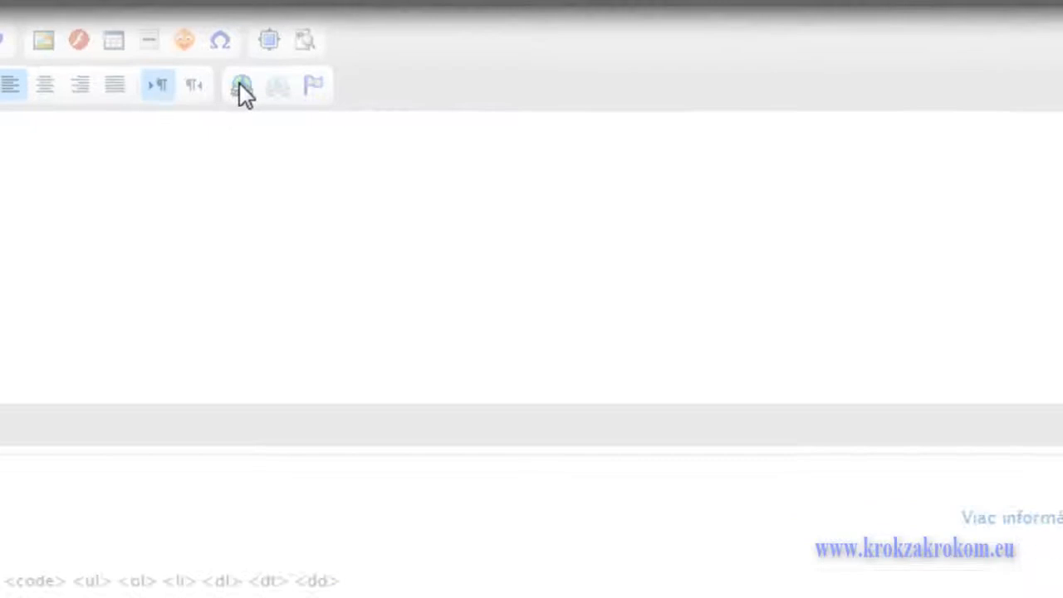
pyautogui.click(536, 189)
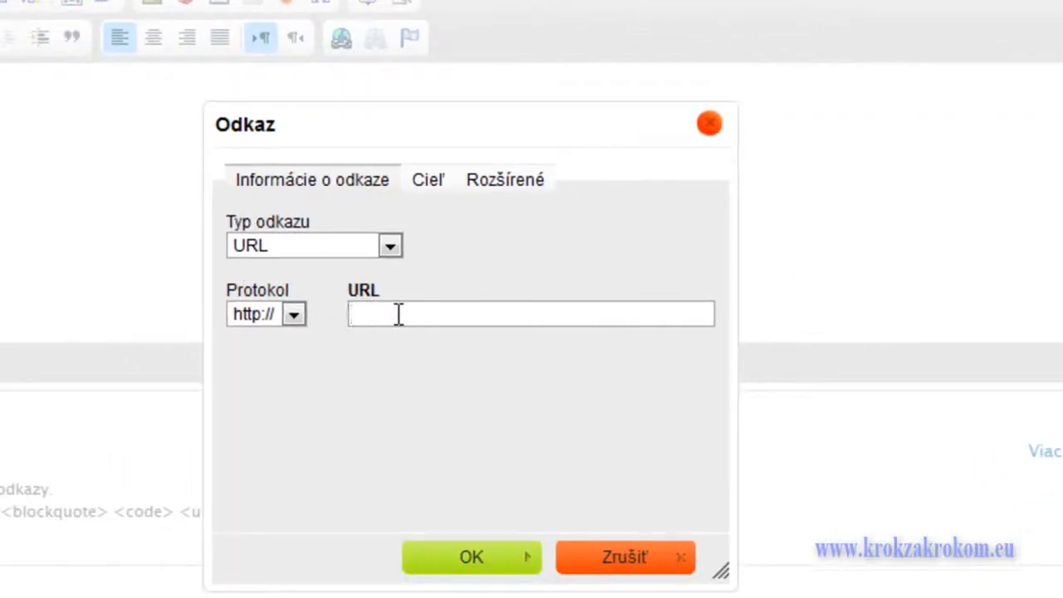
pyautogui.rightClick(399, 313)
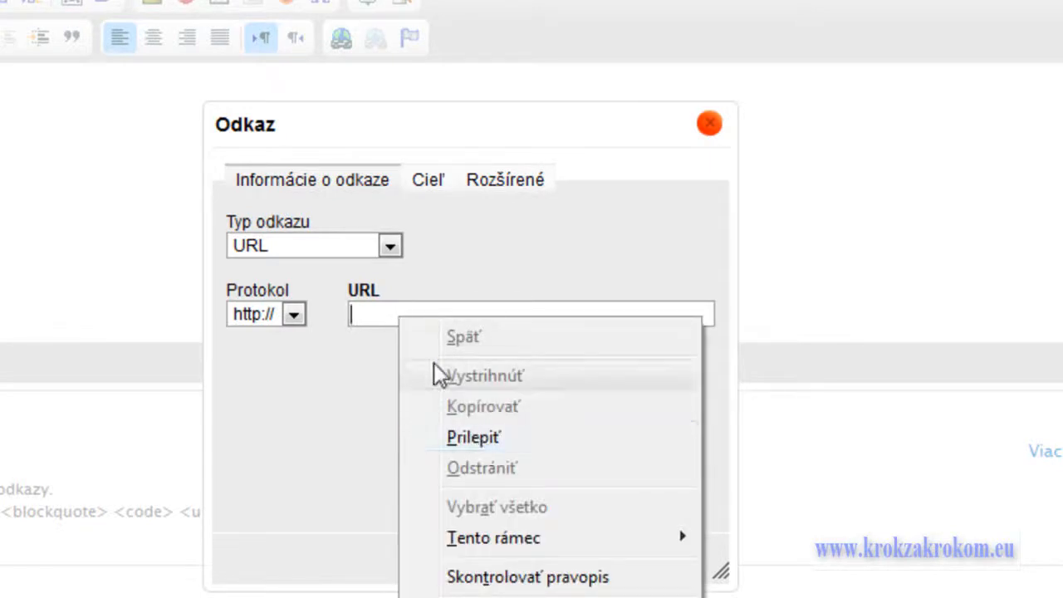
pyautogui.click(475, 439)
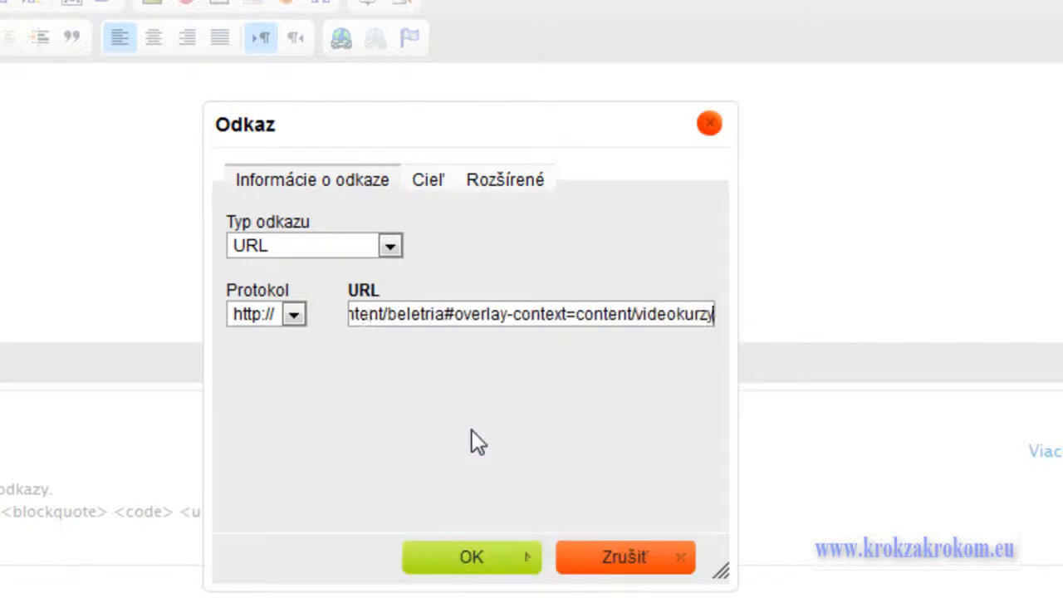
pyautogui.click(462, 558)
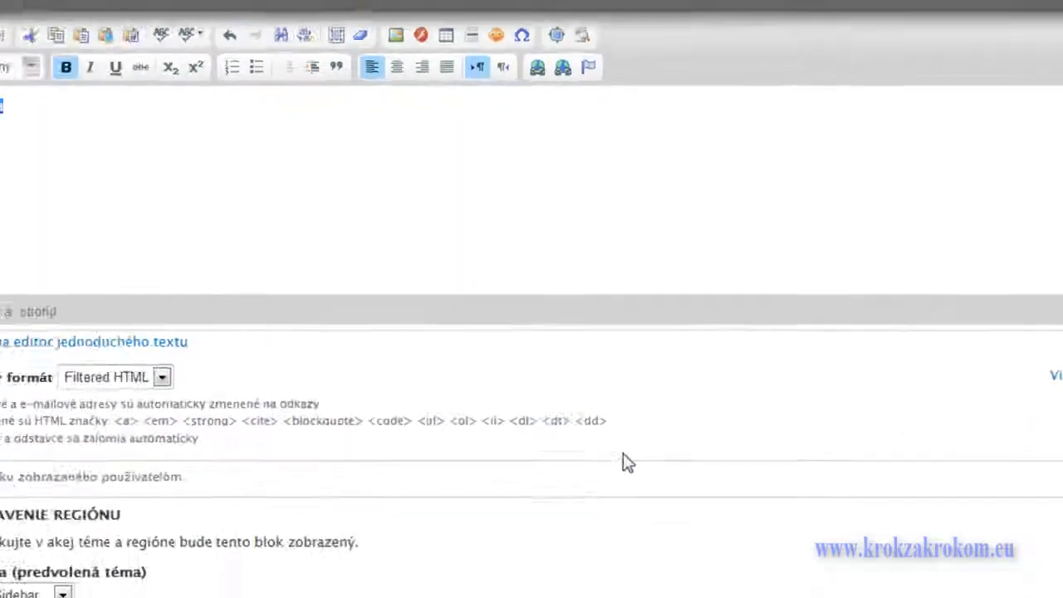
# - Save the Knihy block's configuration with the linked Beletria entry
pyautogui.scroll(-7, 226, 217)
pyautogui.click(125, 523)
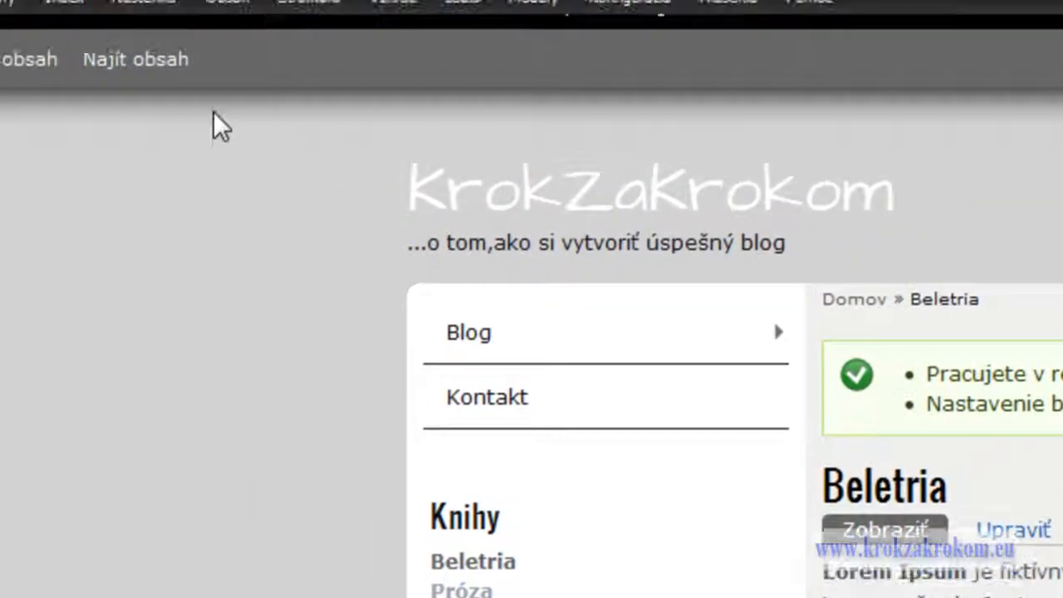
# - Open the existing Próza page from the site's content list and copy its full web address
pyautogui.moveTo(268, 47)
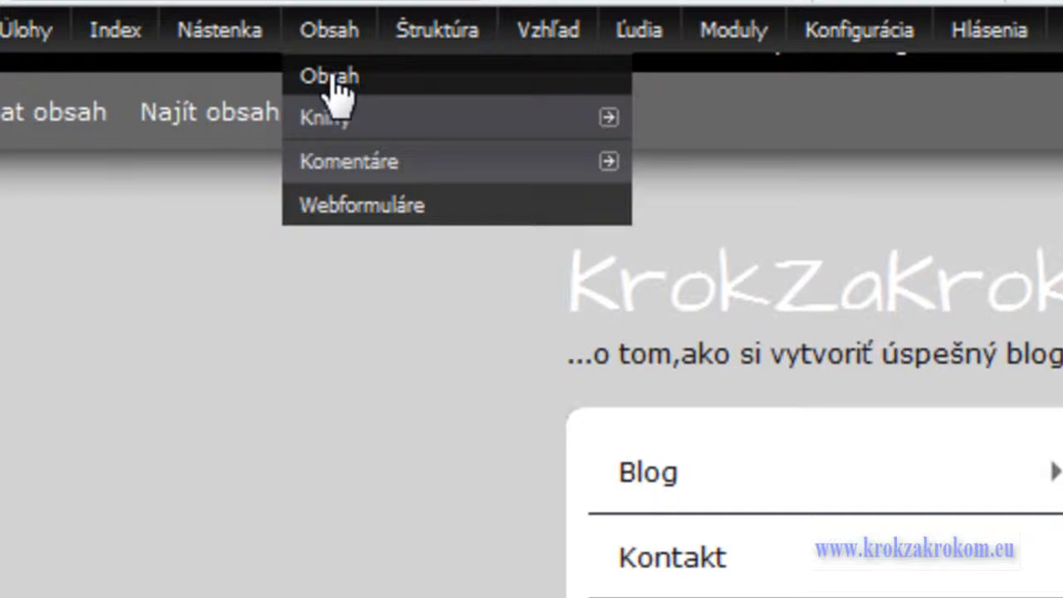
pyautogui.click(335, 76)
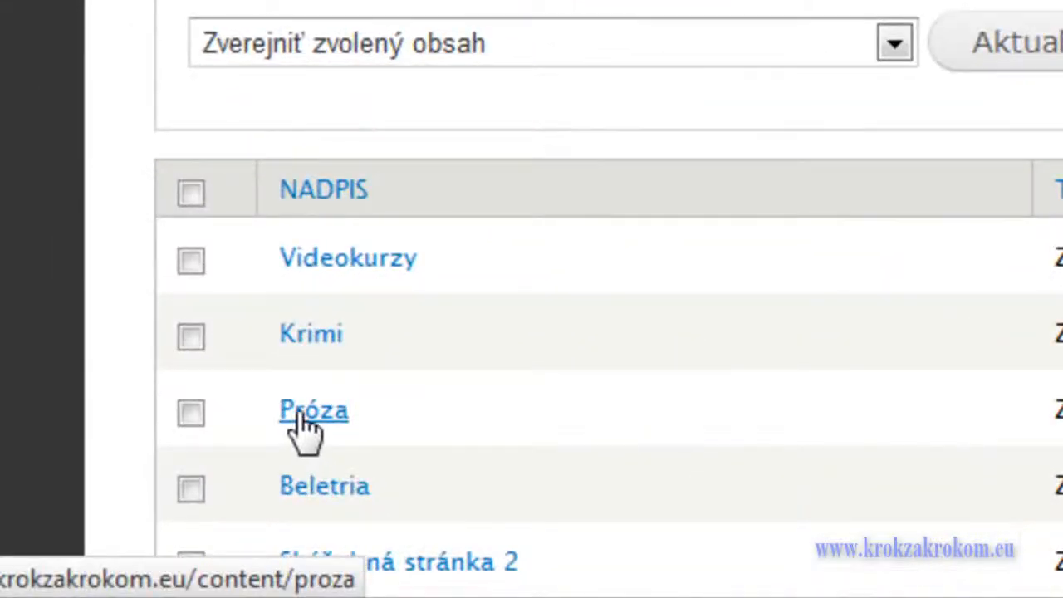
pyautogui.click(306, 423)
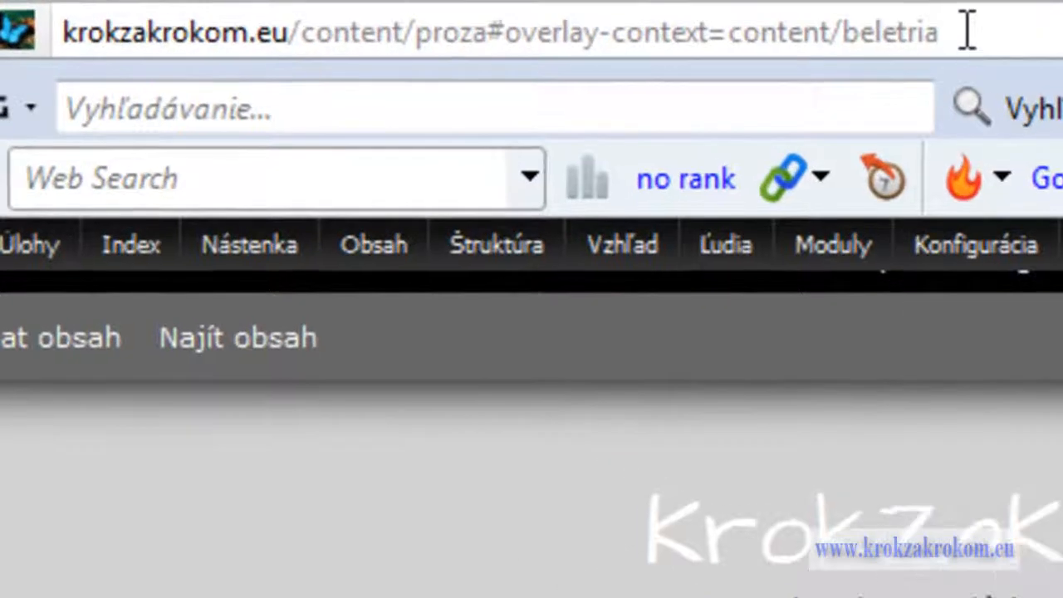
pyautogui.moveTo(302, 9); pyautogui.dragTo(208, 12)
pyautogui.moveTo(664, 37); pyautogui.dragTo(58, 42)
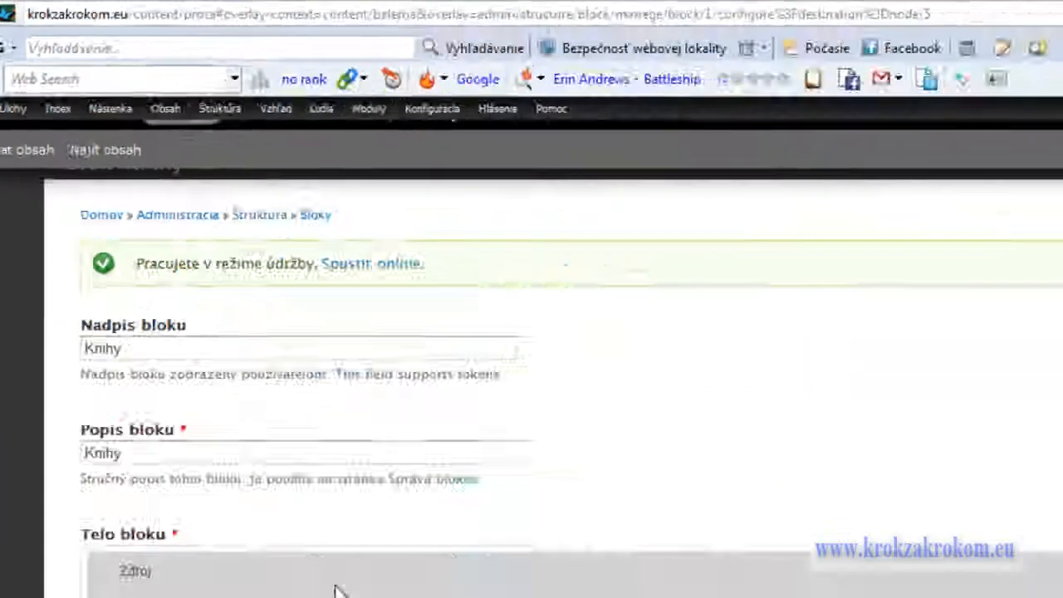
# - Link the word Próza in the Knihy block's body to the copied Próza page address and save the block
pyautogui.scroll(-2, 441, 323)
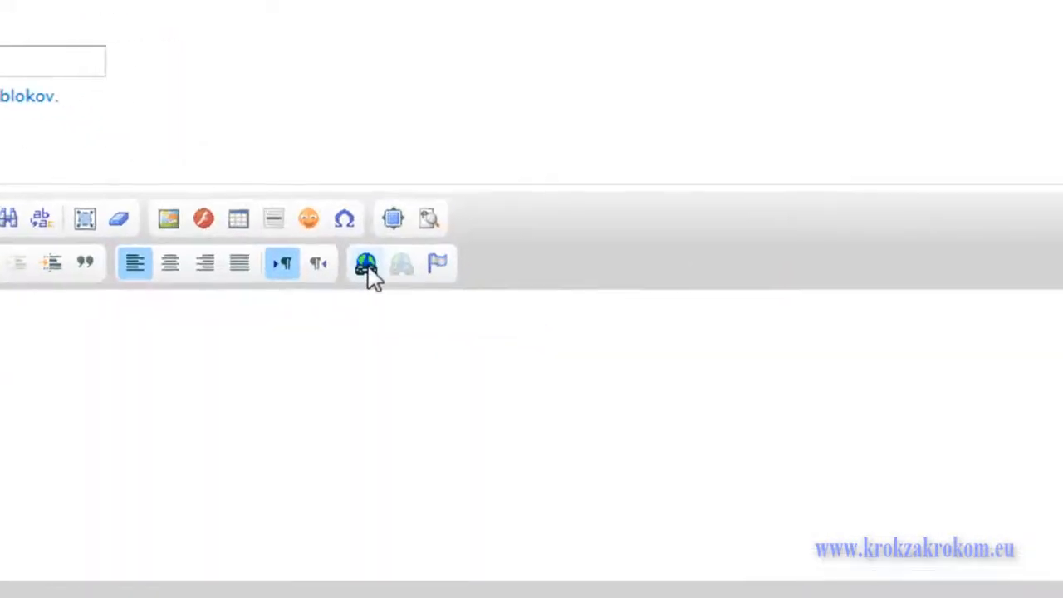
pyautogui.click(368, 266)
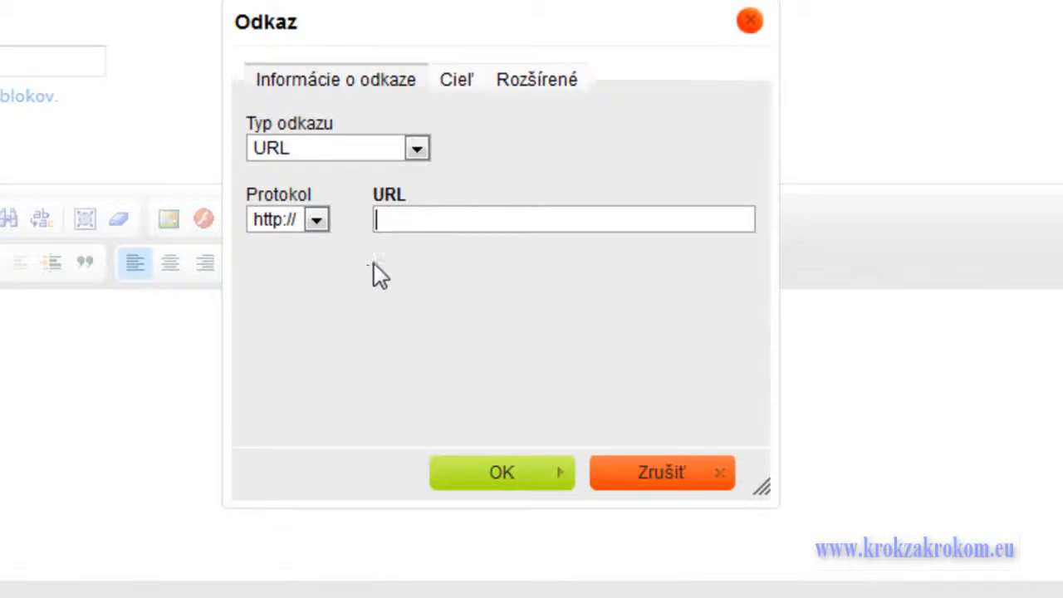
pyautogui.rightClick(470, 219)
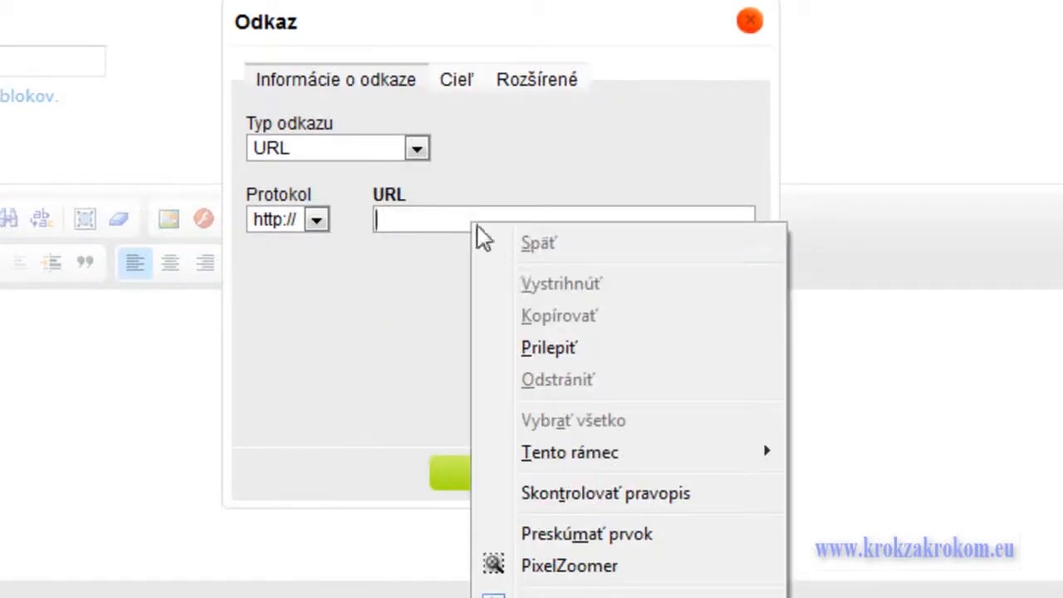
pyautogui.click(548, 348)
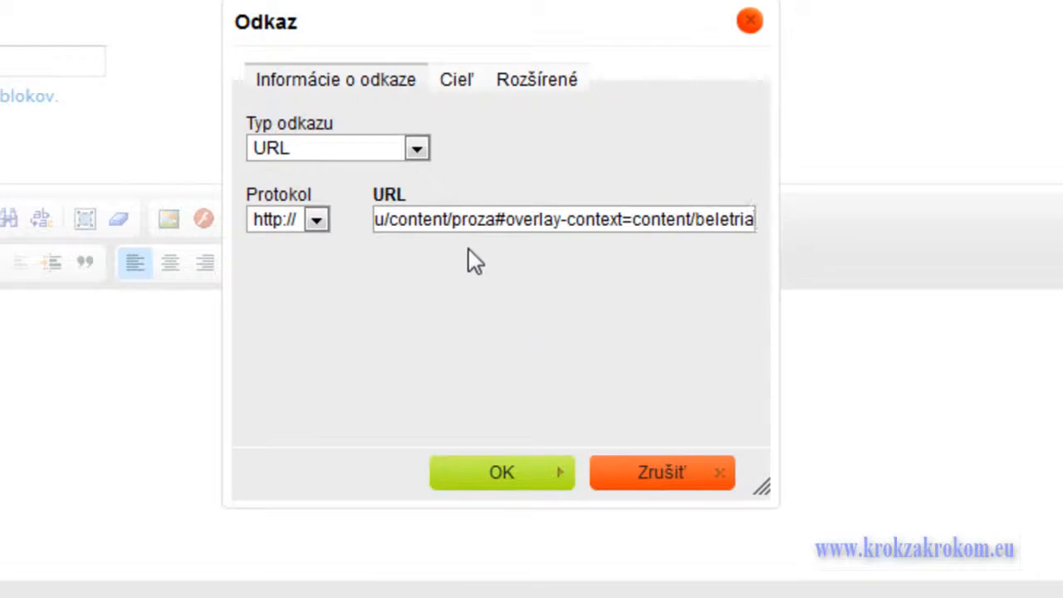
pyautogui.click(485, 472)
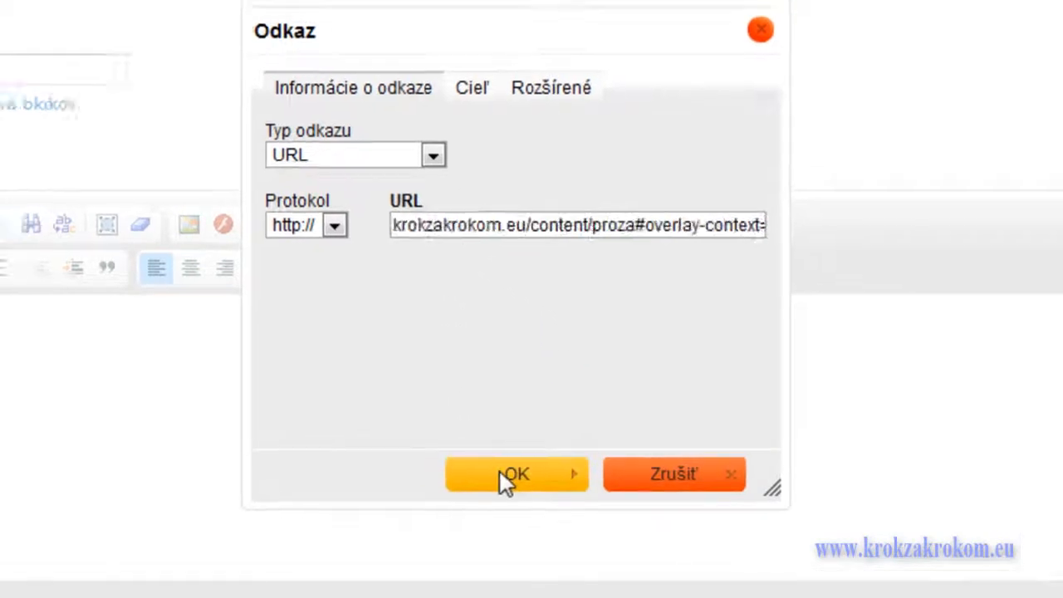
pyautogui.scroll(-4, 545, 401)
pyautogui.scroll(-8, 544, 401)
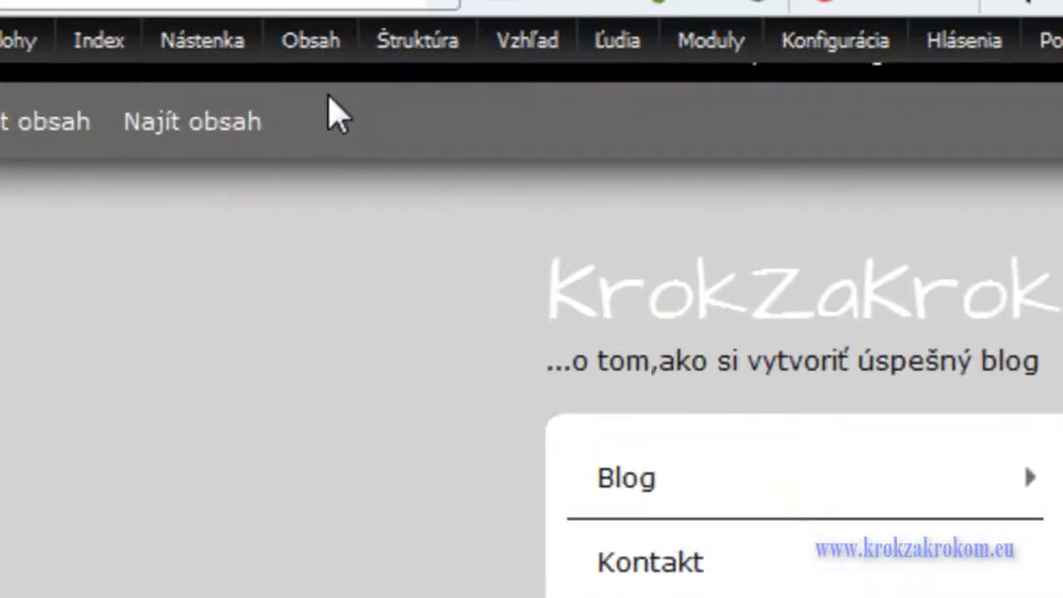
# - Open the existing Krimi page from the site's content list and copy its full web address
pyautogui.moveTo(316, 44)
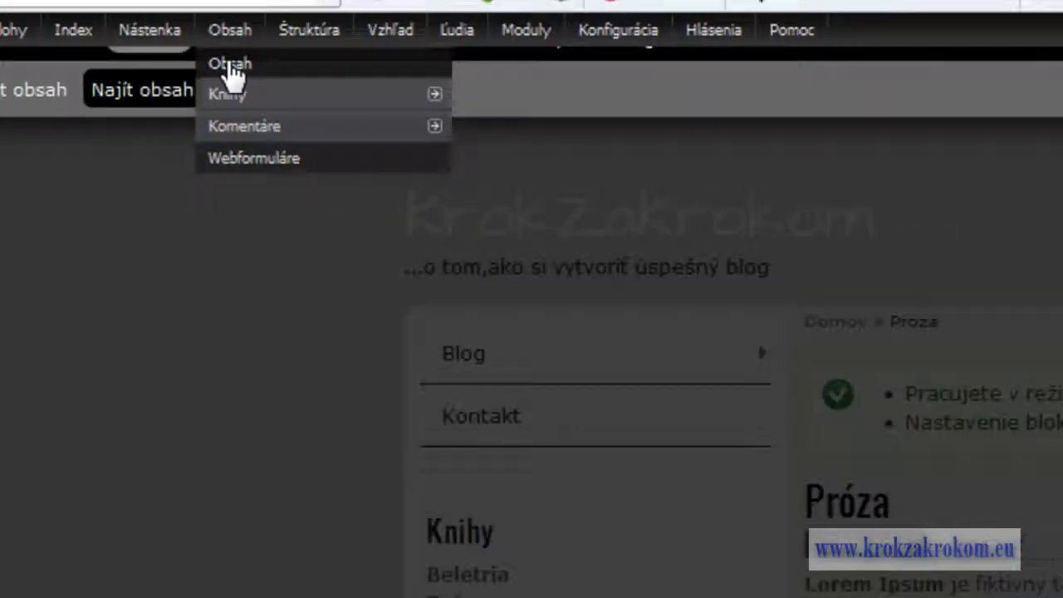
pyautogui.click(312, 88)
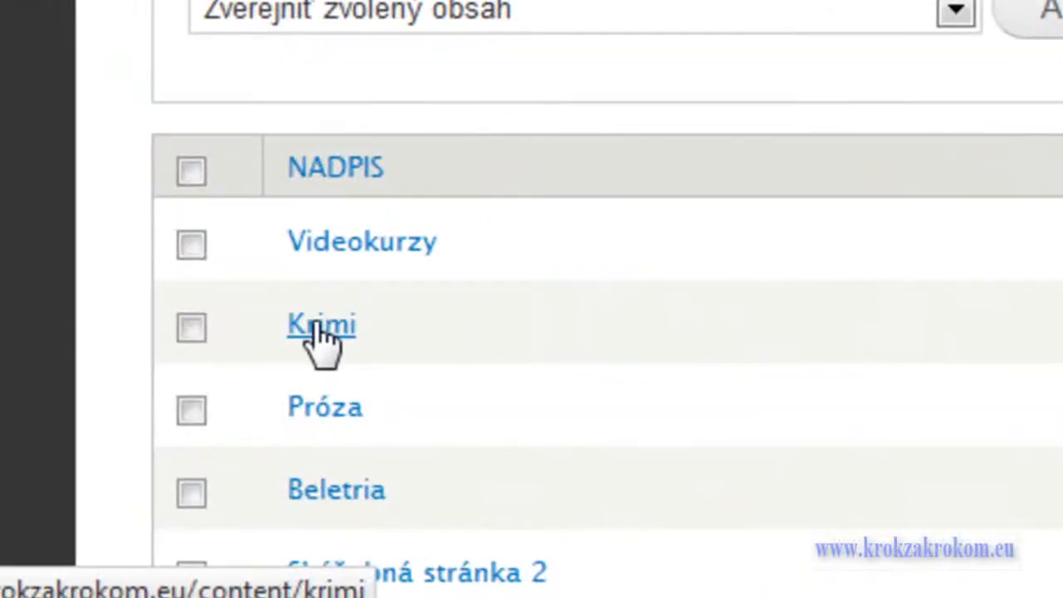
pyautogui.click(319, 328)
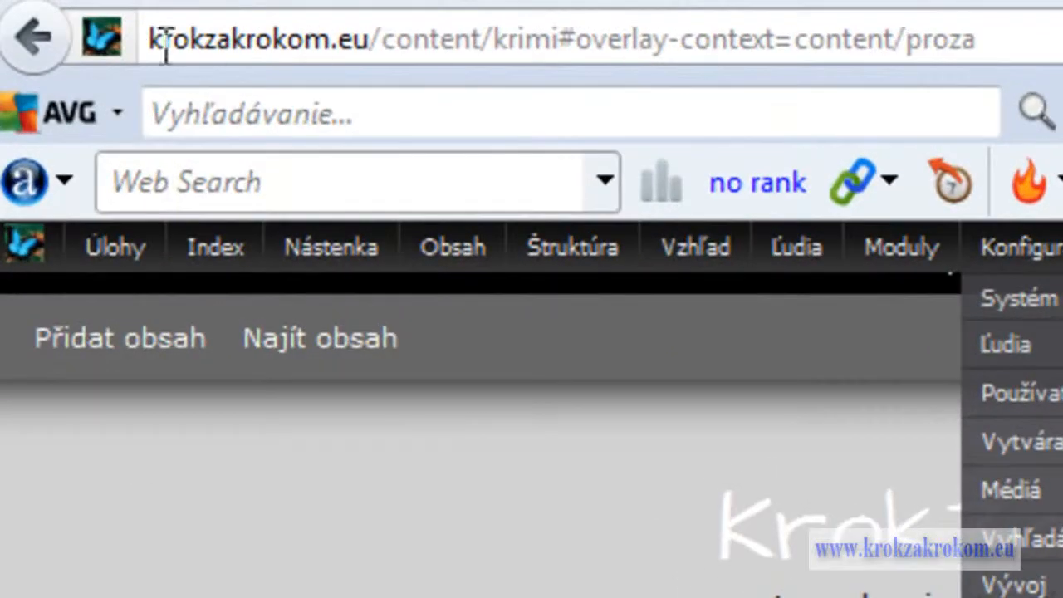
pyautogui.click(90, 25)
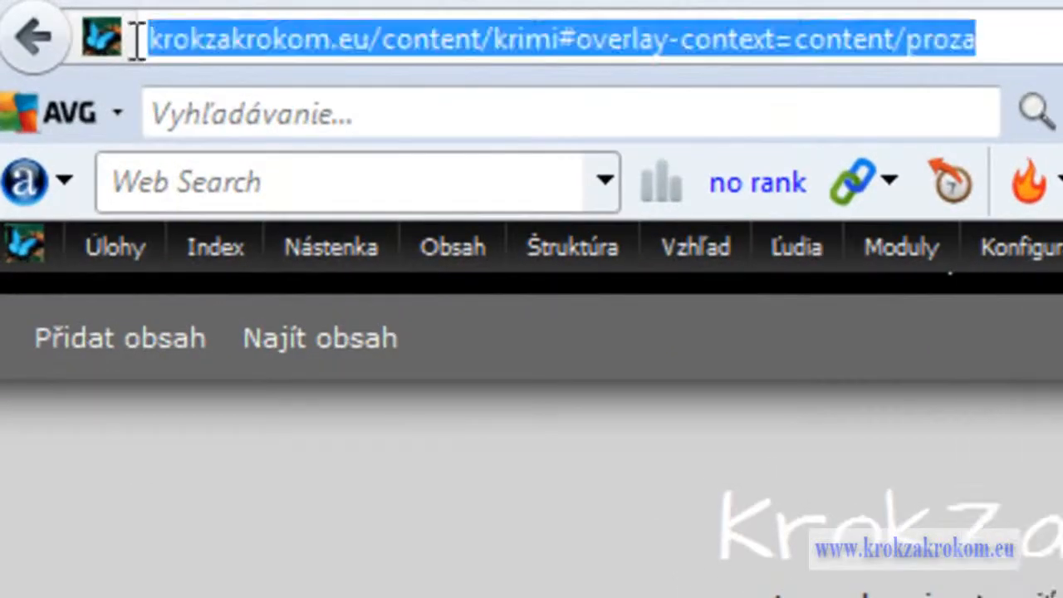
pyautogui.rightClick(288, 41)
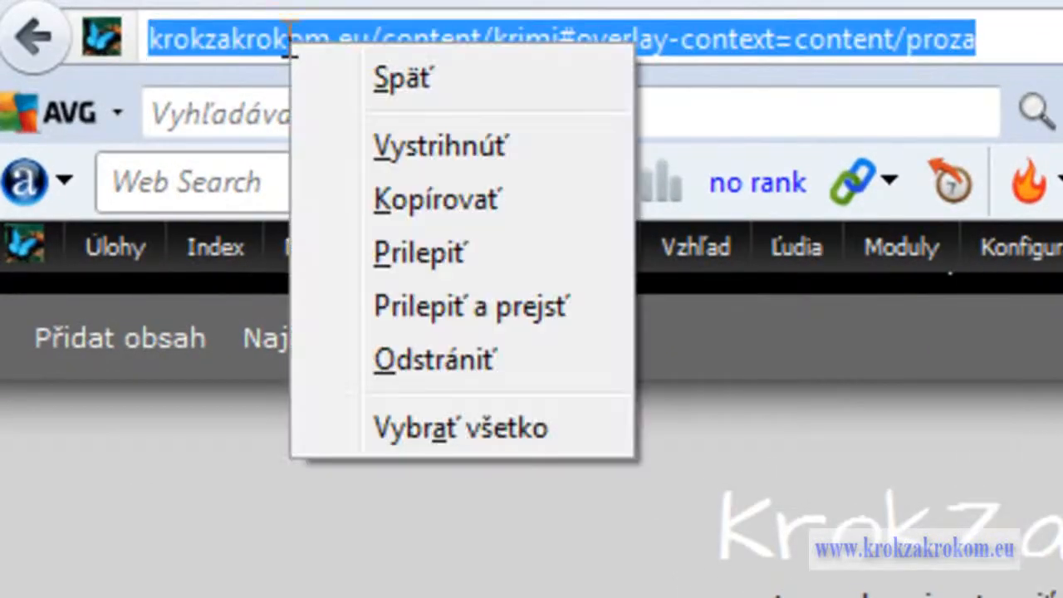
pyautogui.click(438, 201)
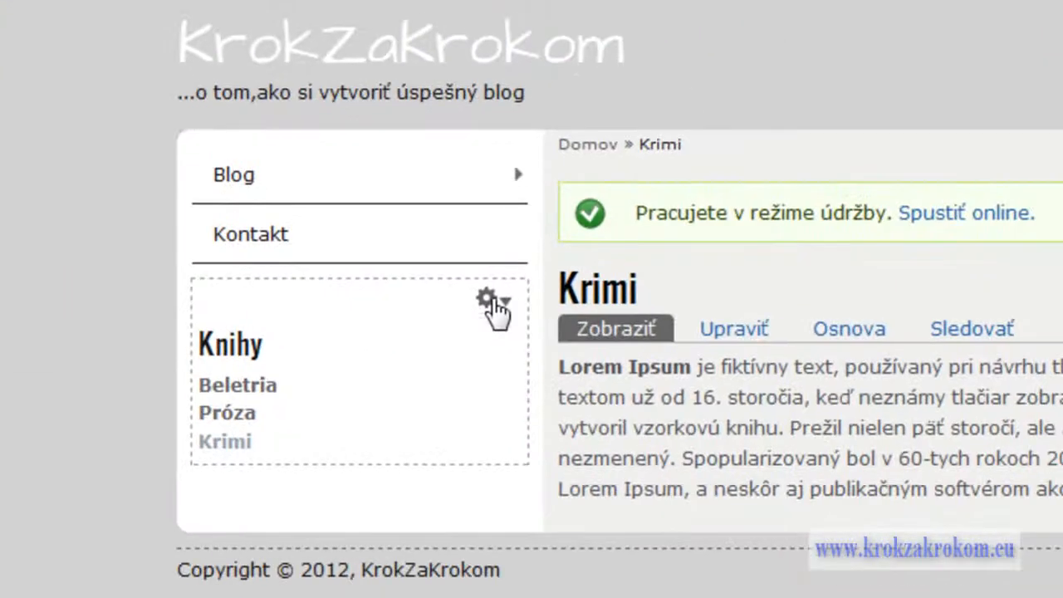
# - Link the word Krimi in the Knihy block's body to the copied Krimi page address and save the block
pyautogui.click(494, 303)
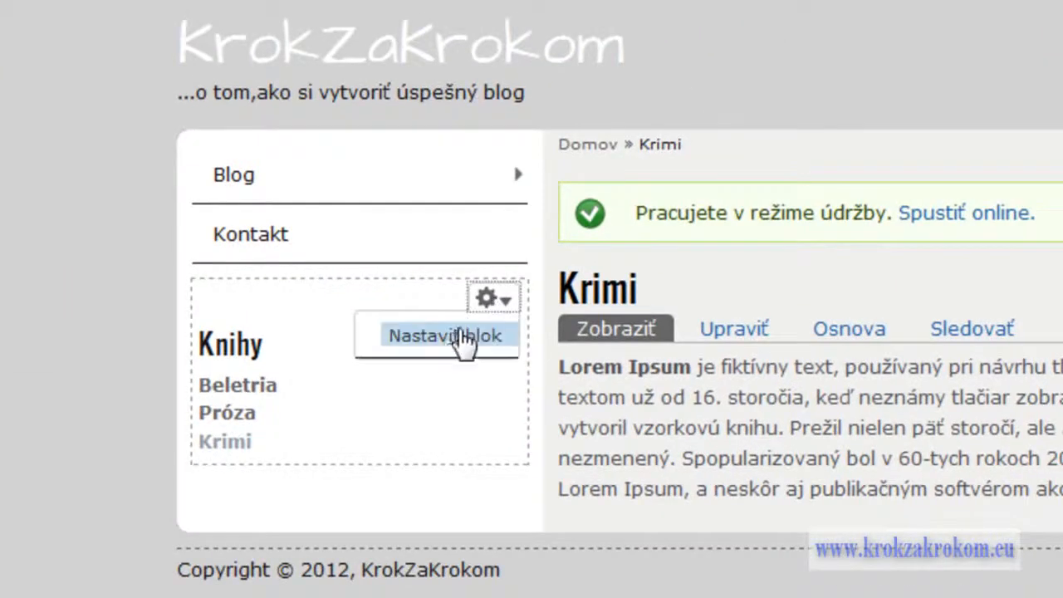
pyautogui.click(458, 344)
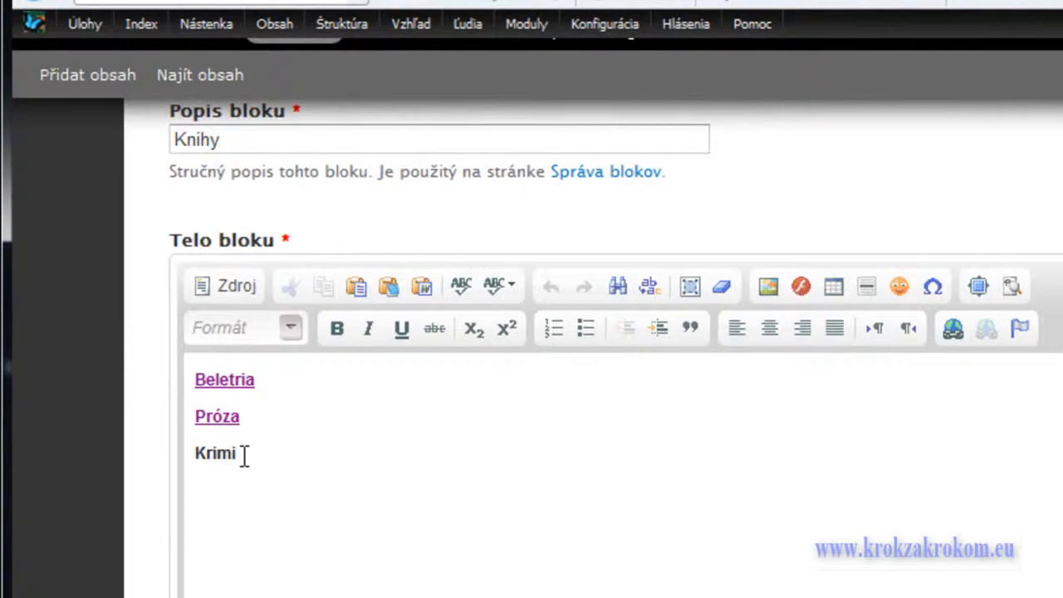
pyautogui.moveTo(244, 455); pyautogui.dragTo(176, 455)
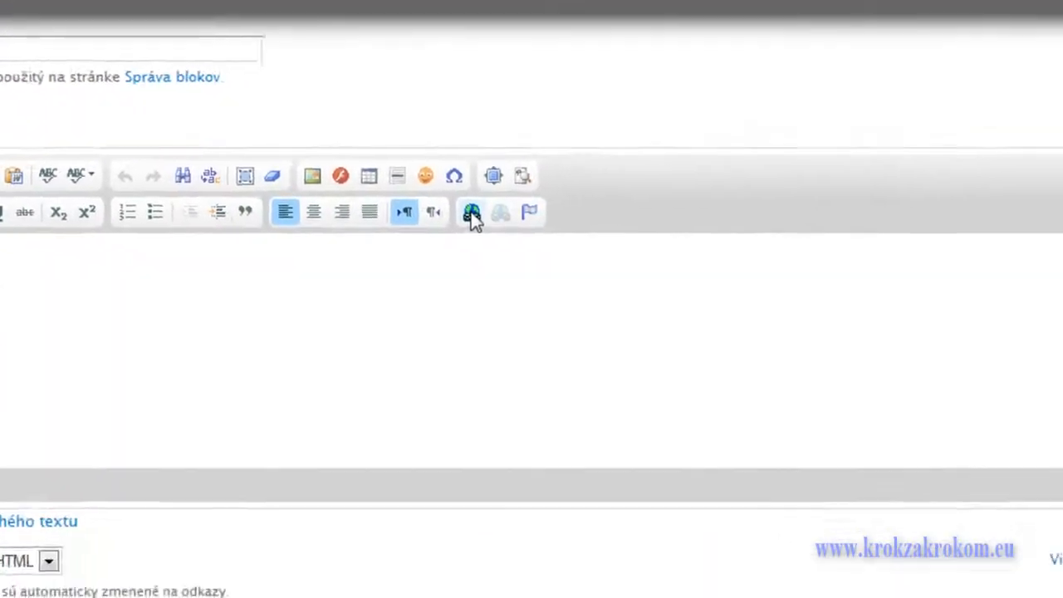
pyautogui.click(835, 313)
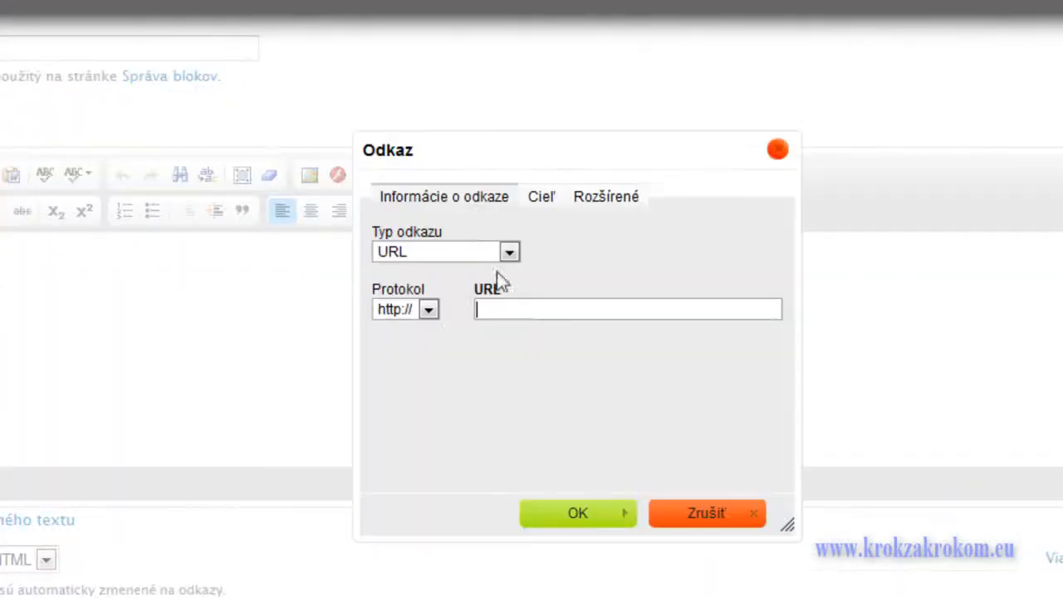
pyautogui.rightClick(526, 309)
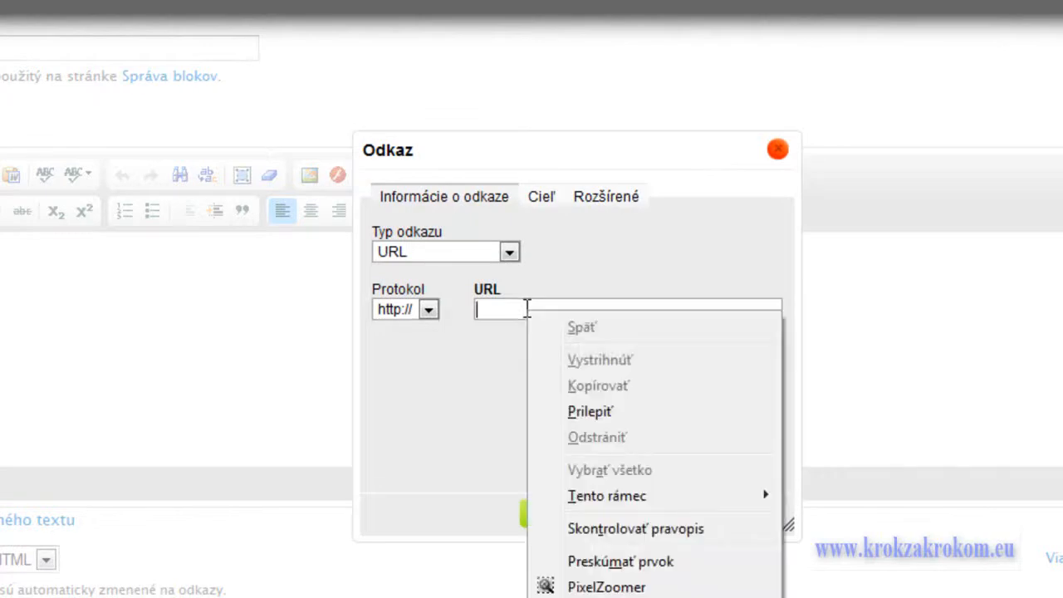
pyautogui.click(598, 413)
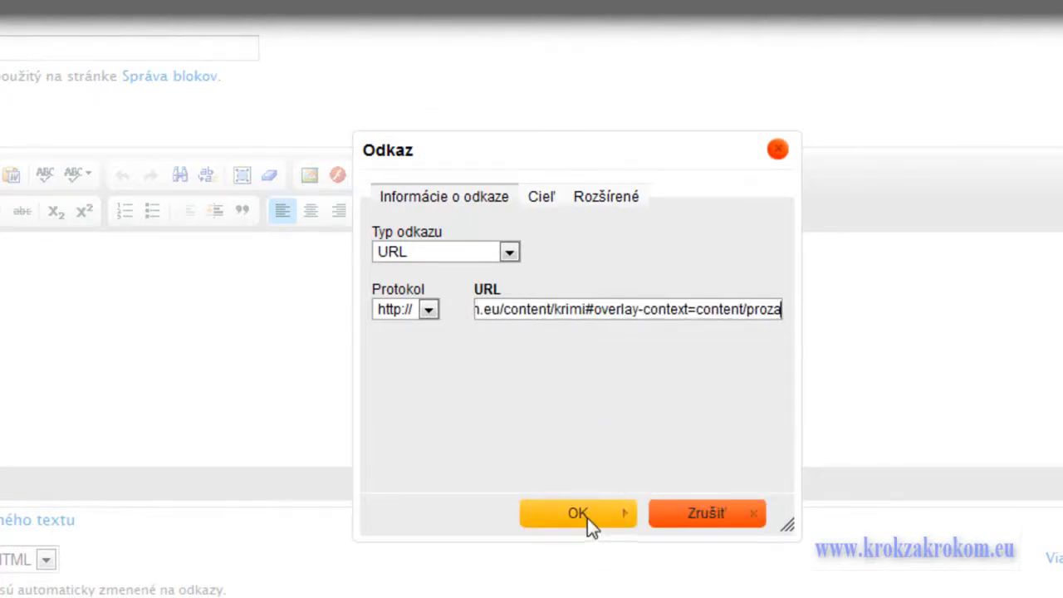
pyautogui.click(587, 519)
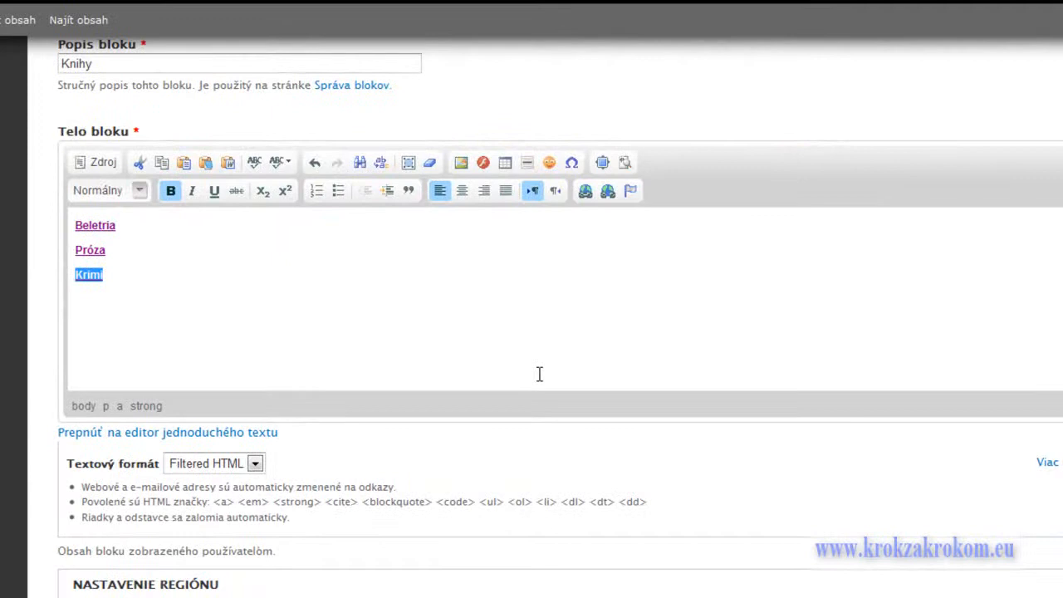
pyautogui.scroll(-8, 539, 374)
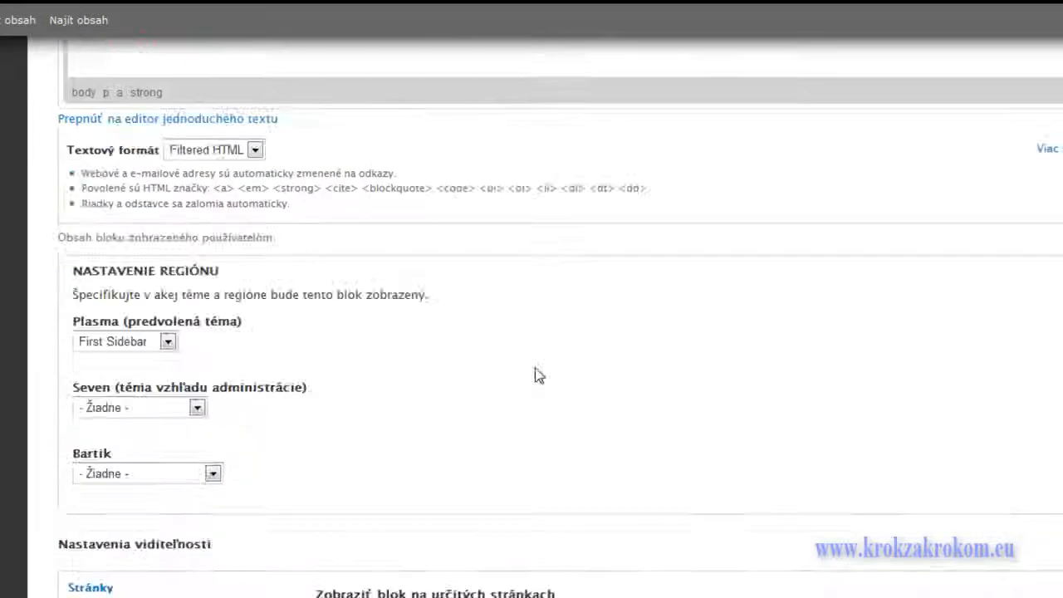
pyautogui.click(96, 516)
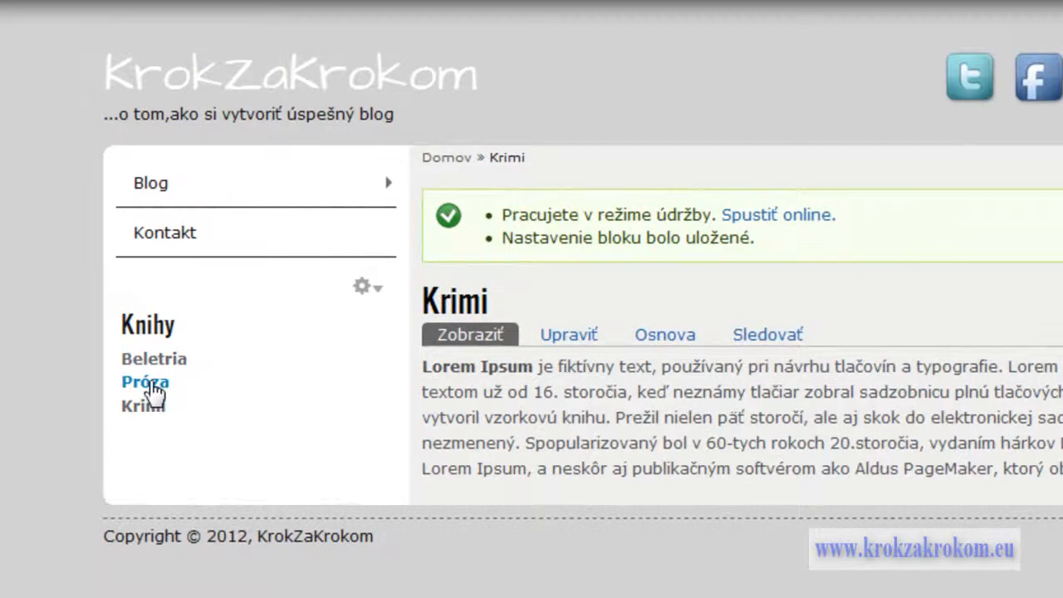
# - Test the Knihy block's links by visiting the Próza, Beletria and Krimi pages in turn
pyautogui.click(146, 383)
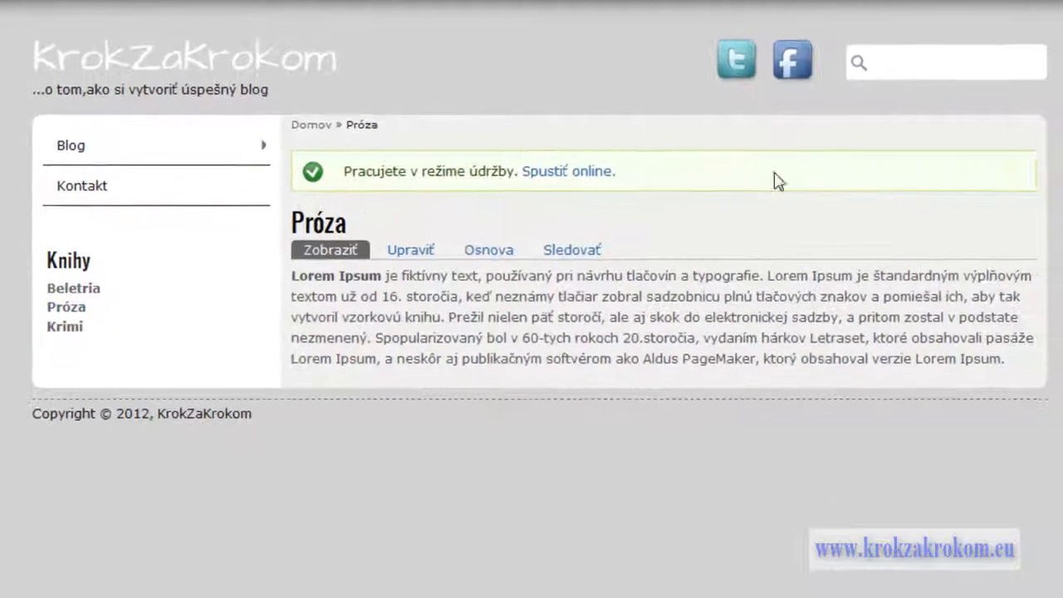
pyautogui.click(76, 289)
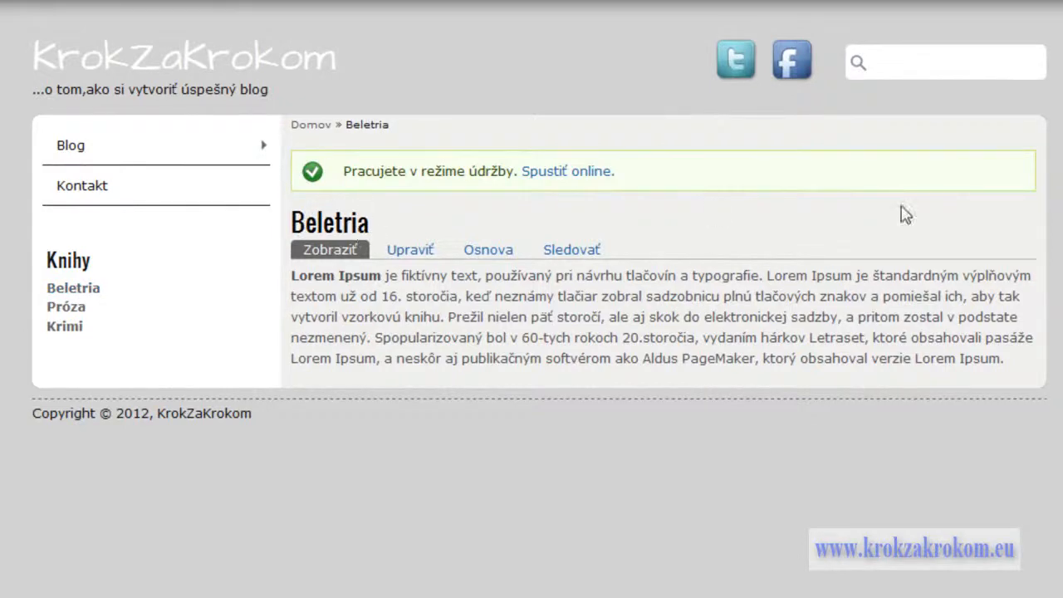
pyautogui.click(62, 328)
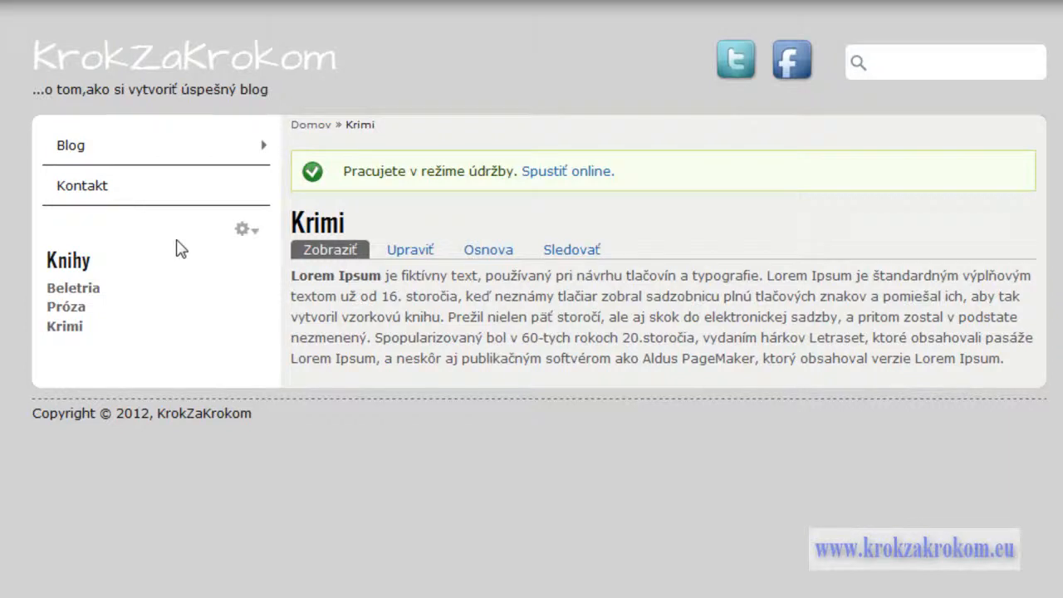
# - Open the Knihy block's configuration and examine the regions available for it in the Plasma theme
pyautogui.click(247, 233)
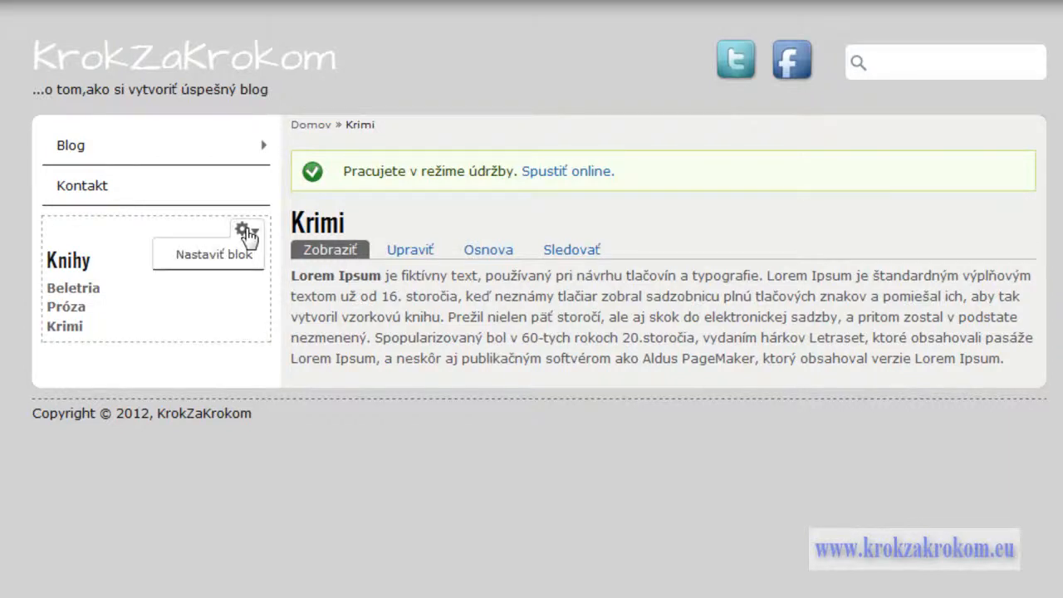
pyautogui.click(232, 258)
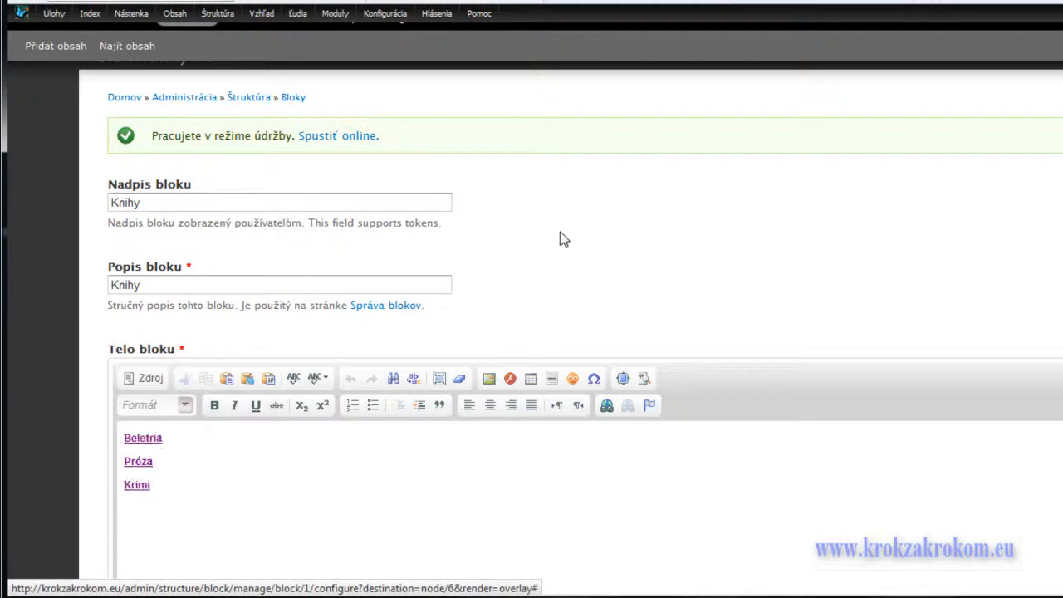
pyautogui.scroll(-10, 562, 239)
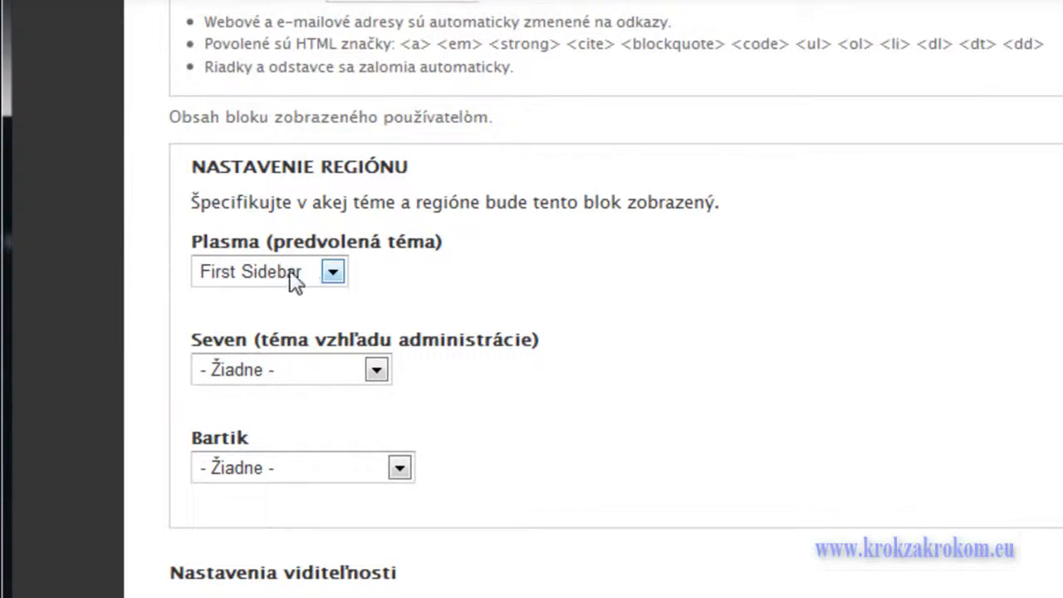
pyautogui.click(333, 274)
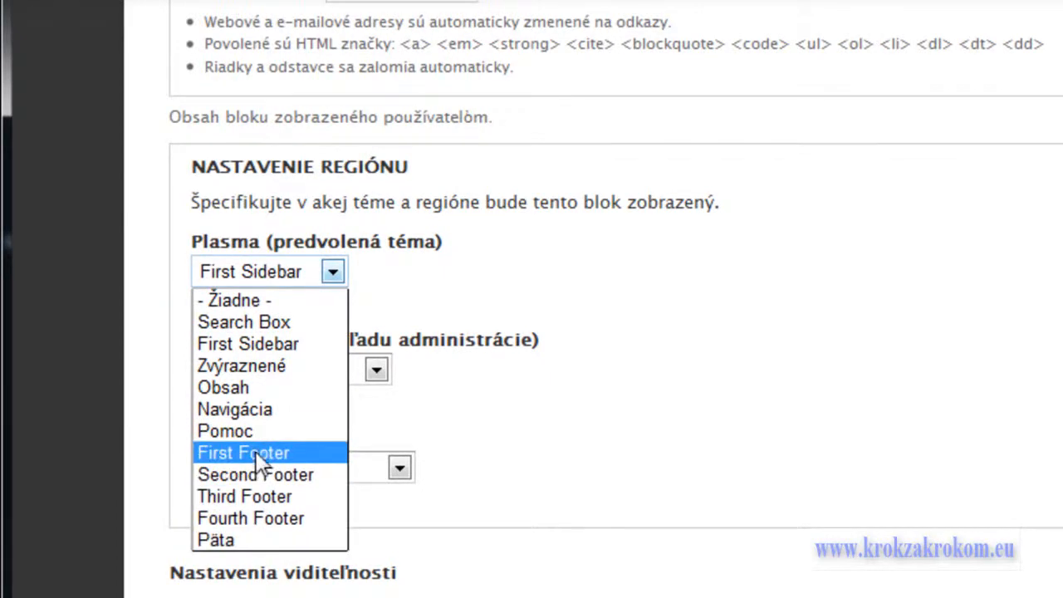
pyautogui.click(847, 335)
# - Open the site's block administration page (Bloky) from the Knihy block's configuration
pyautogui.scroll(10, 847, 343)
pyautogui.moveTo(264, 39)
pyautogui.moveTo(321, 25)
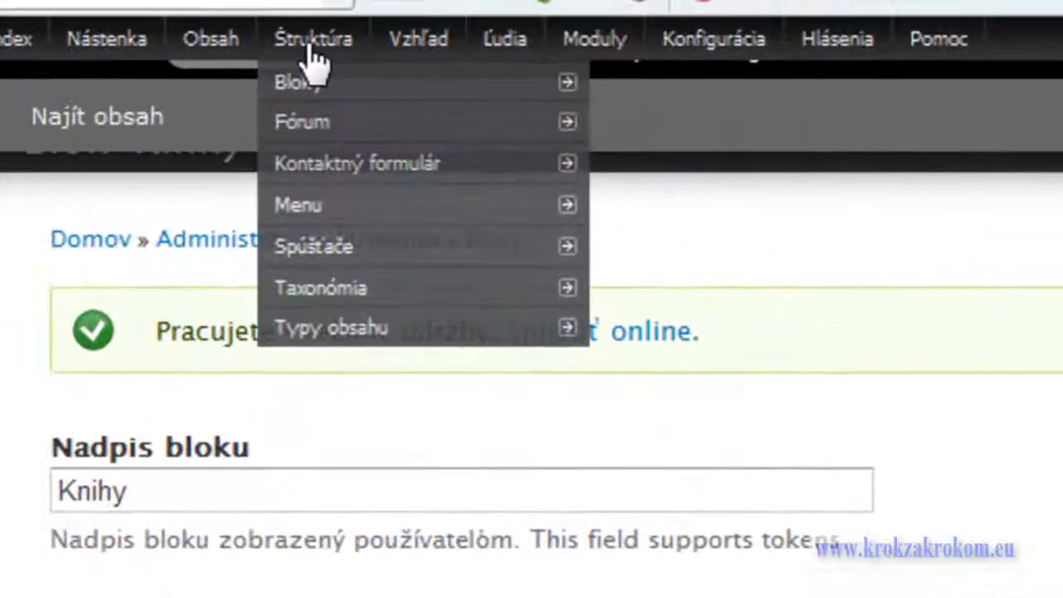
pyautogui.moveTo(306, 81)
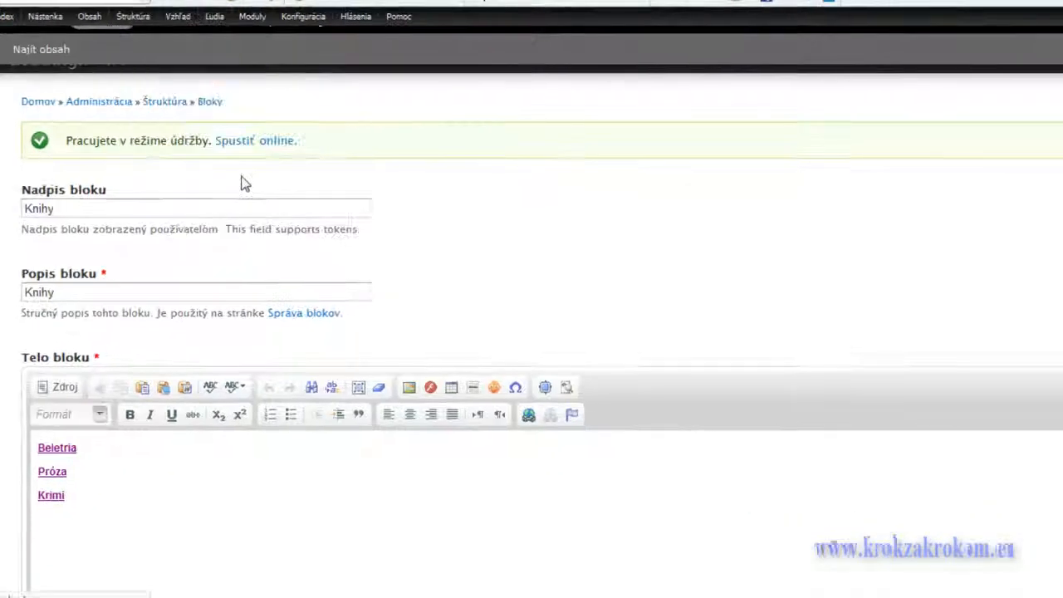
# - Move the Knihy block from the First Sidebar to the First Footer region and save the block layout
pyautogui.scroll(-4, 243, 181)
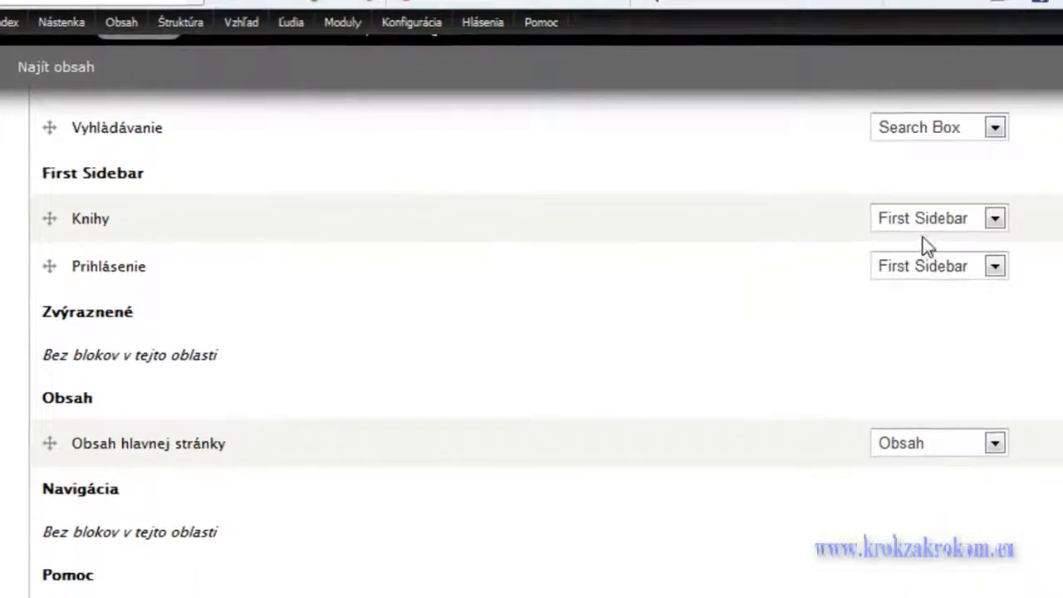
pyautogui.click(995, 220)
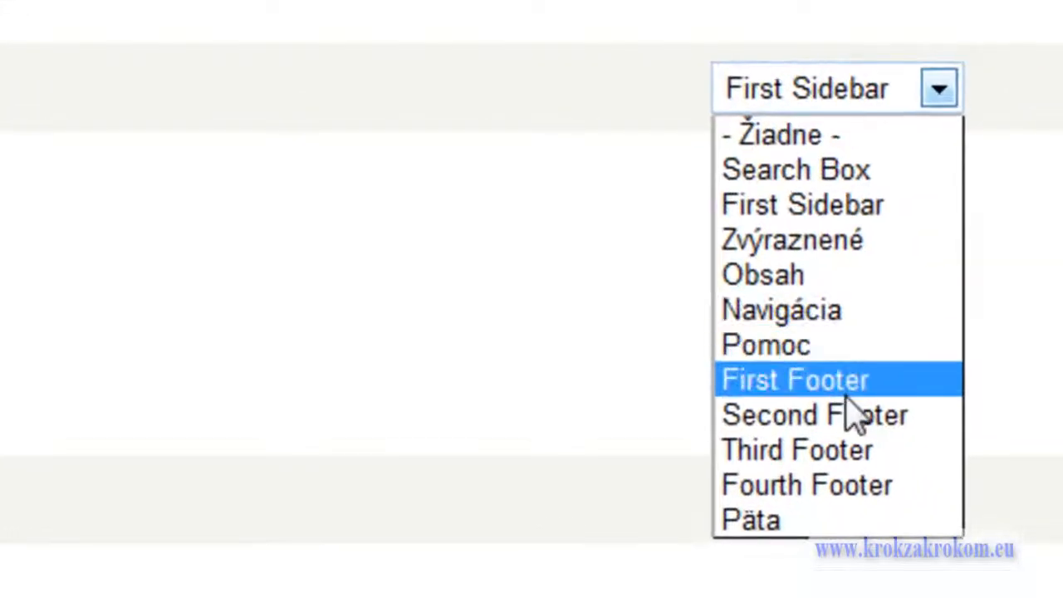
pyautogui.click(855, 390)
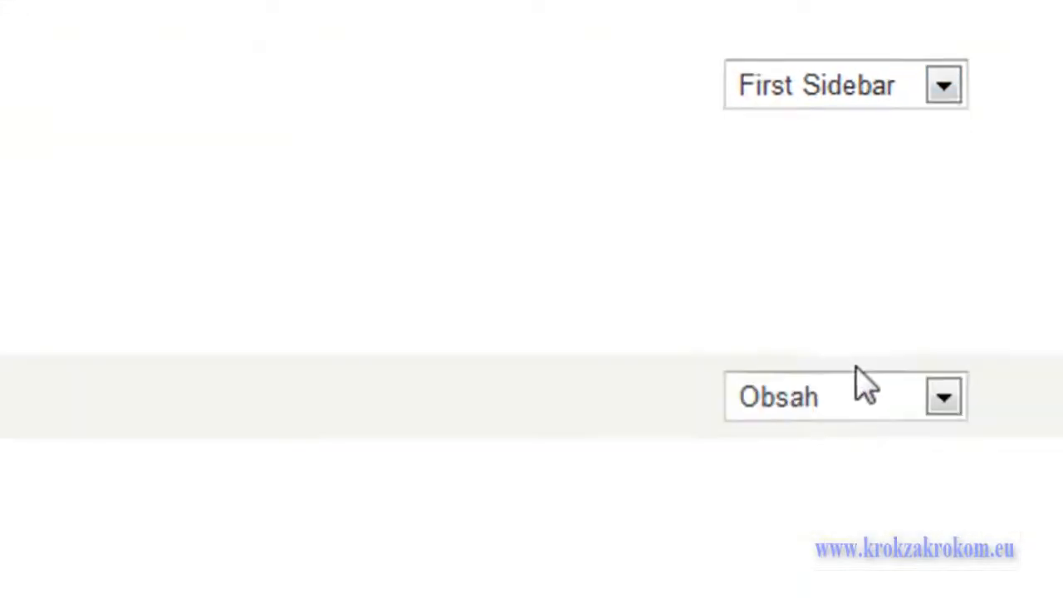
pyautogui.scroll(-10, 533, 133)
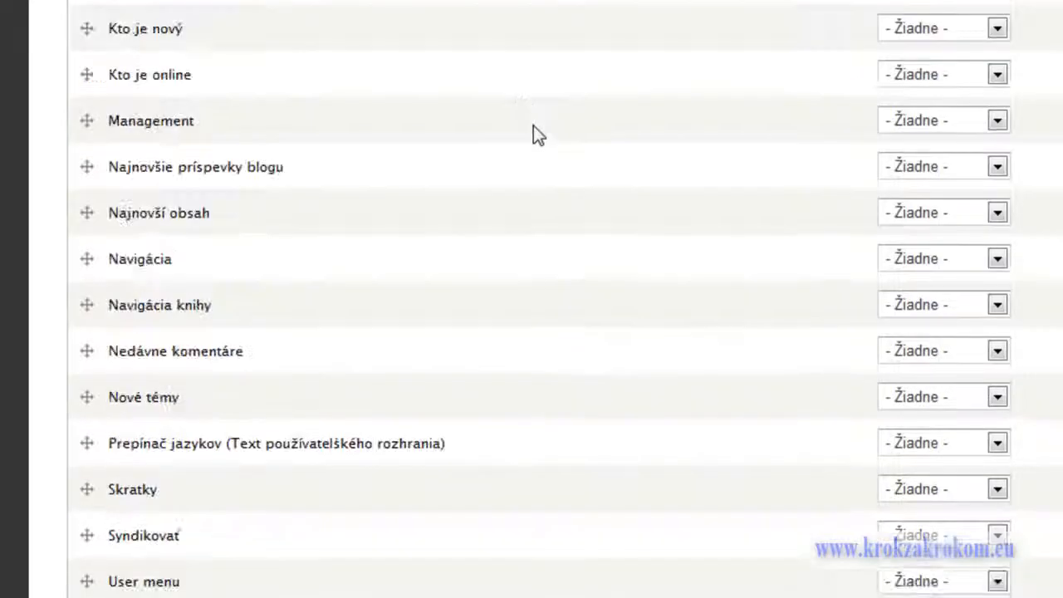
pyautogui.scroll(-4, 533, 136)
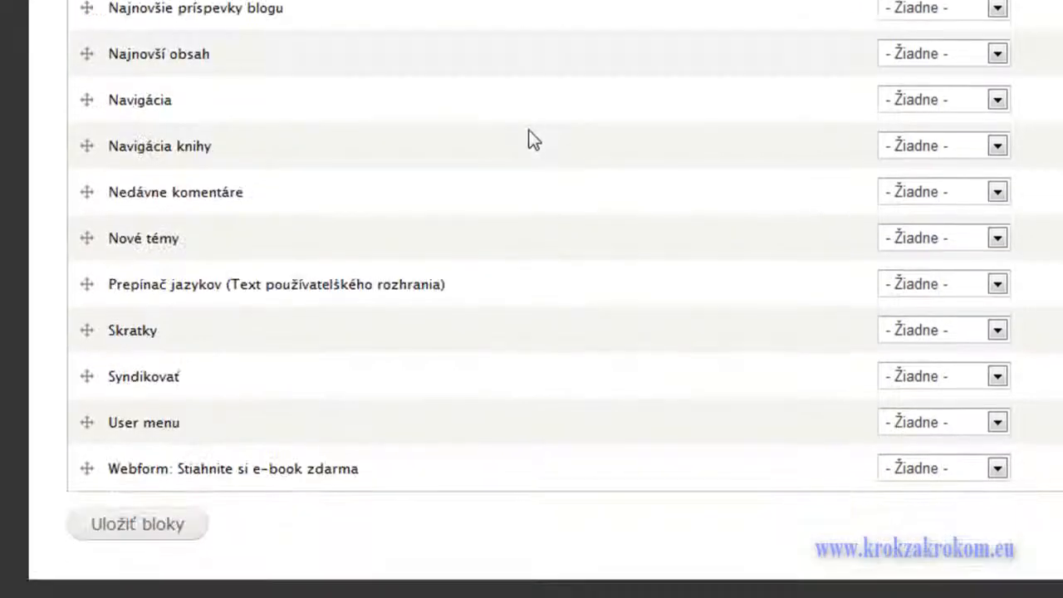
pyautogui.click(166, 531)
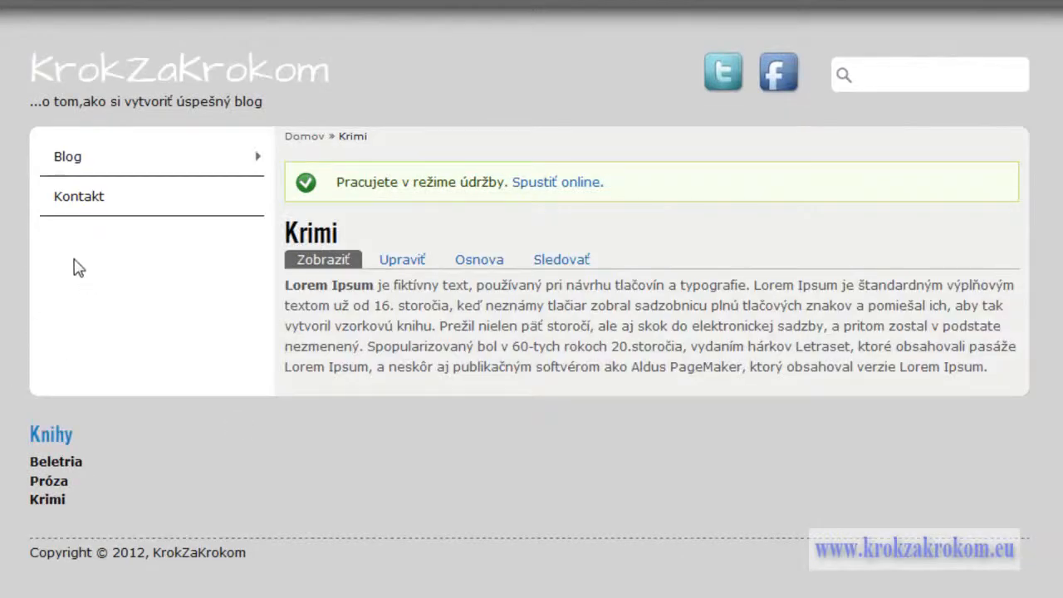
pyautogui.moveTo(72, 488)
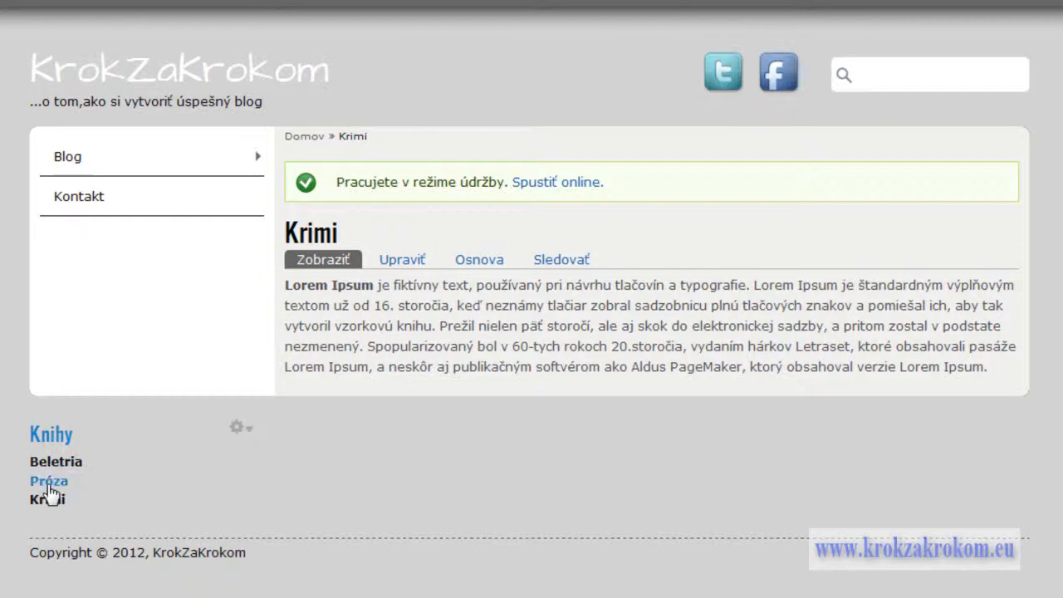